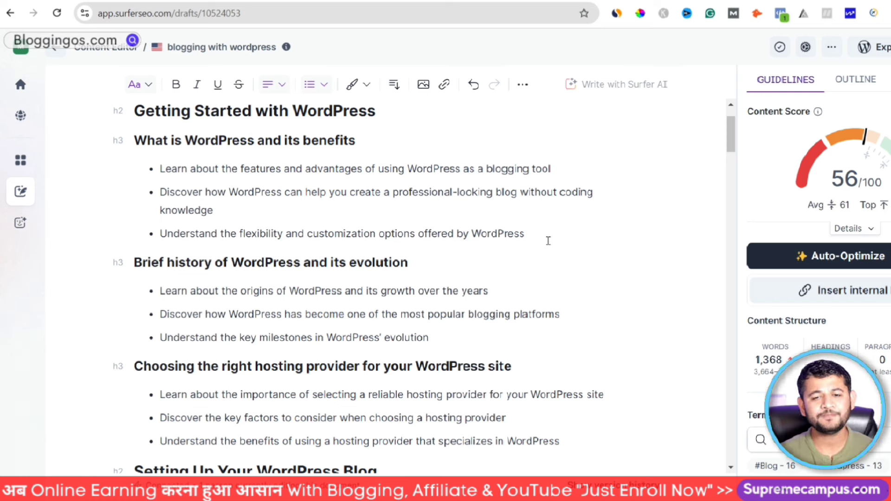
# Examine the bullets under "What is WordPress and its benefits" and review the content structure and suggested terms in the guidelines
pyautogui.moveTo(525, 234); pyautogui.dragTo(164, 164)
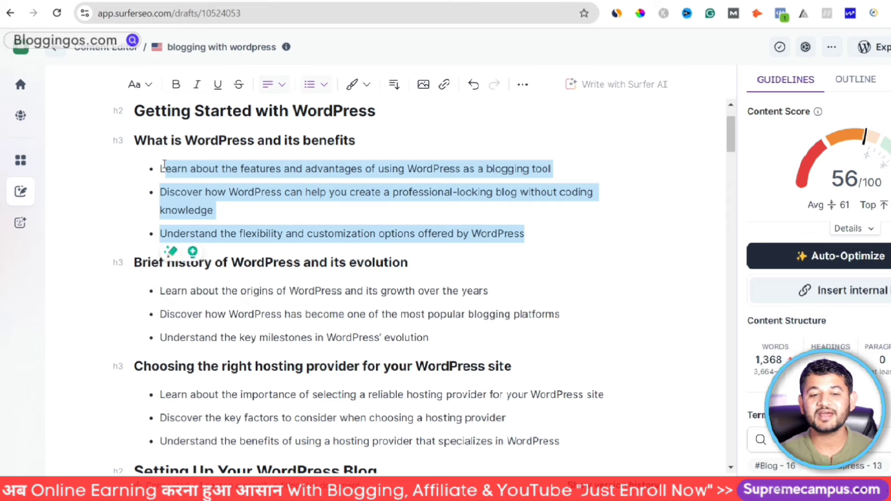
pyautogui.moveTo(164, 163); pyautogui.dragTo(159, 167)
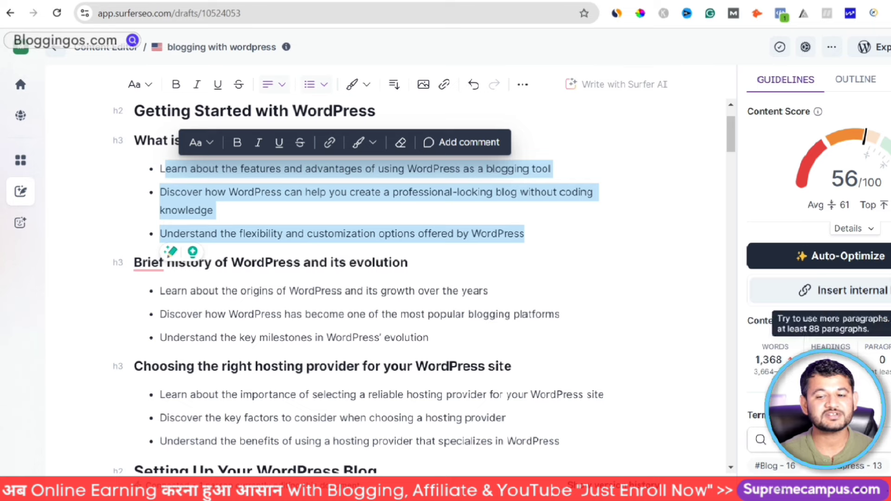
pyautogui.scroll(-5, 817, 255)
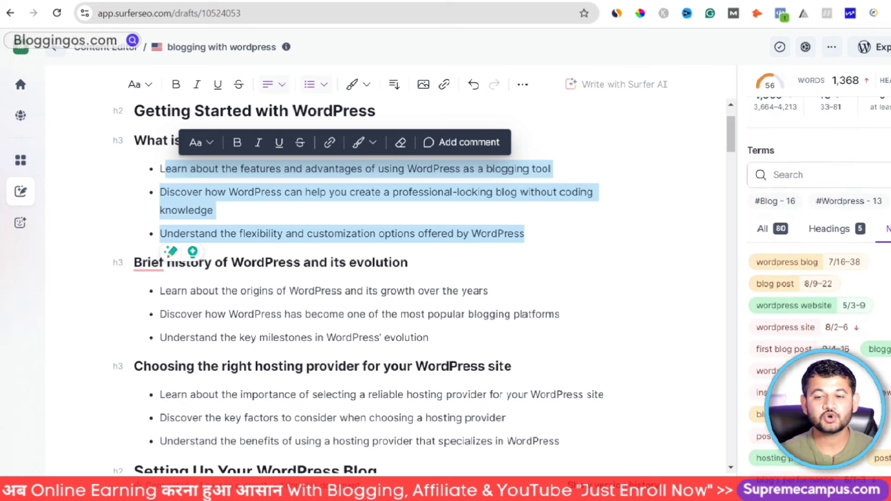
pyautogui.moveTo(783, 268)
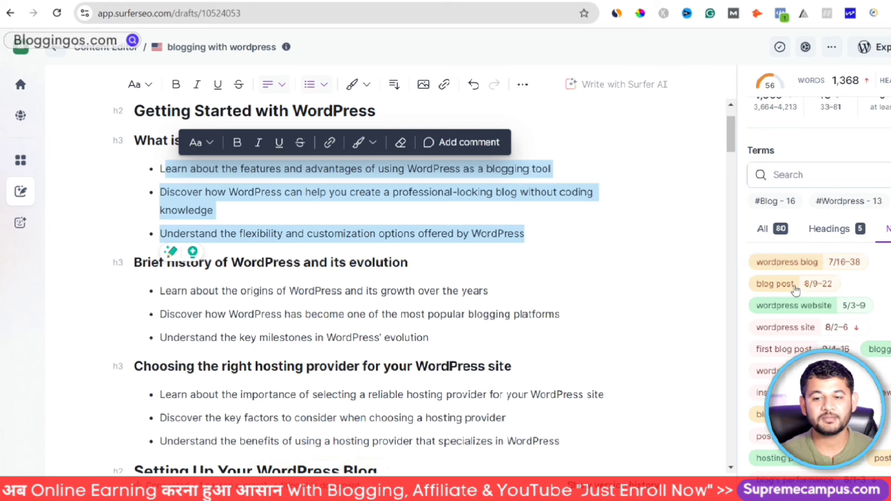
pyautogui.moveTo(775, 295)
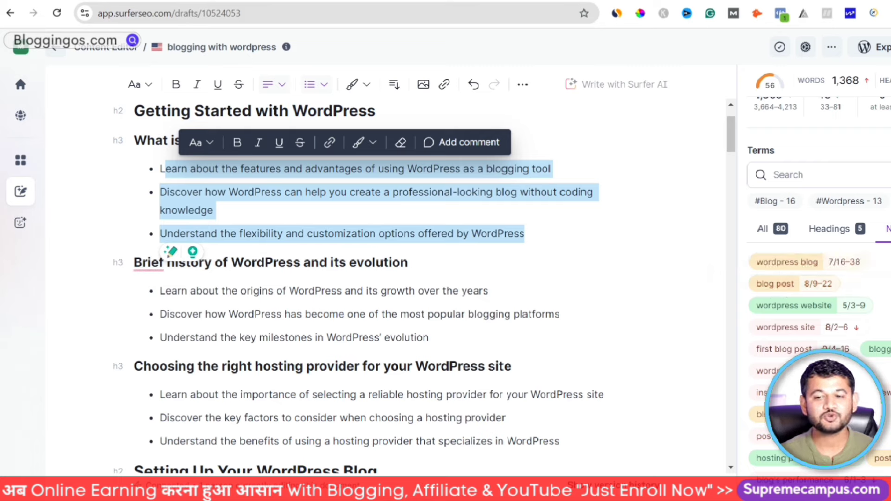
pyautogui.scroll(-12, 795, 293)
pyautogui.scroll(10, 796, 292)
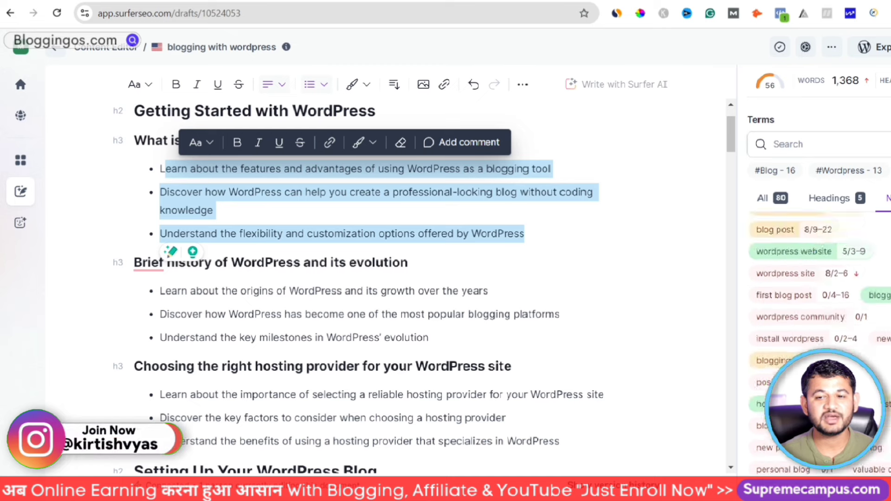
pyautogui.scroll(4, 809, 287)
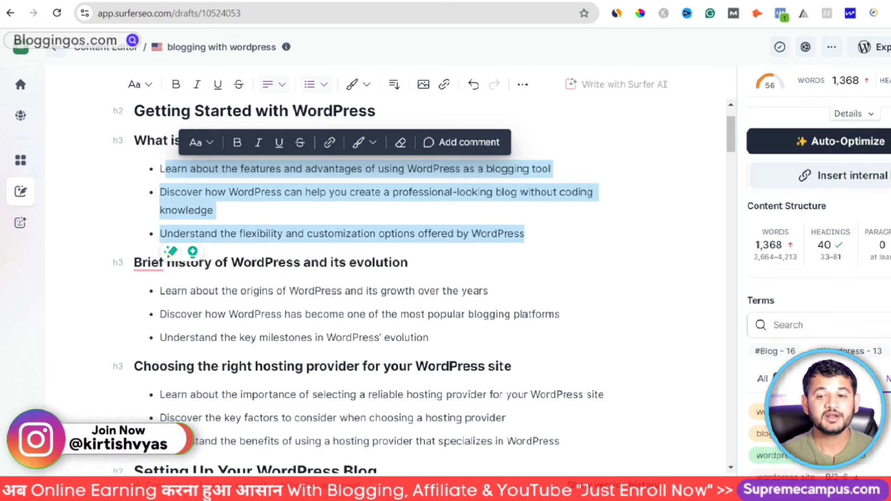
pyautogui.scroll(3, 822, 209)
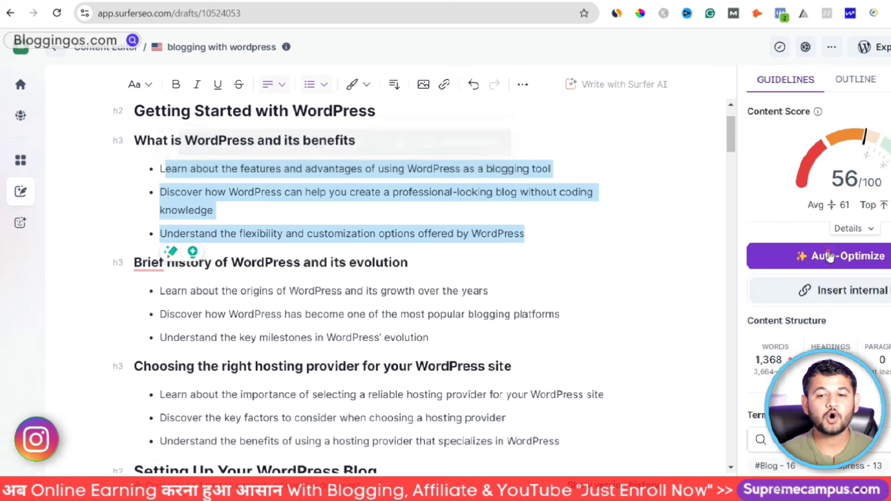
# Run Auto-Optimize on the article and save the optimized content
pyautogui.click(829, 256)
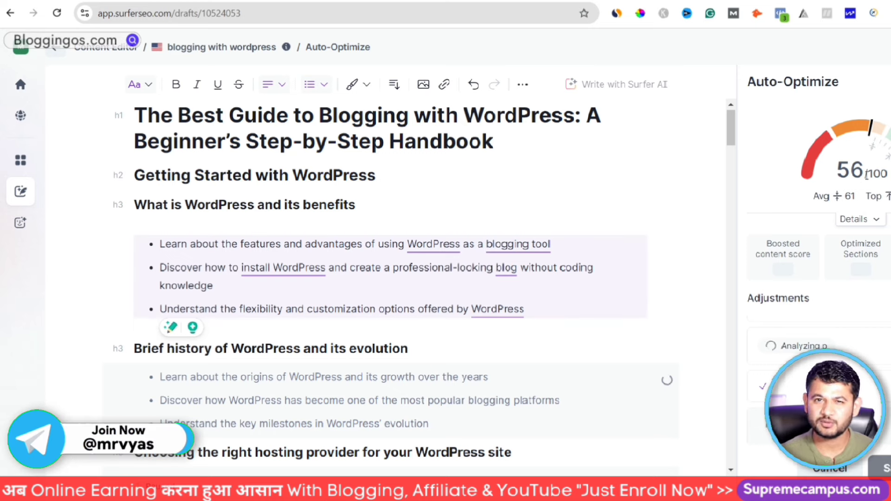
pyautogui.moveTo(866, 175)
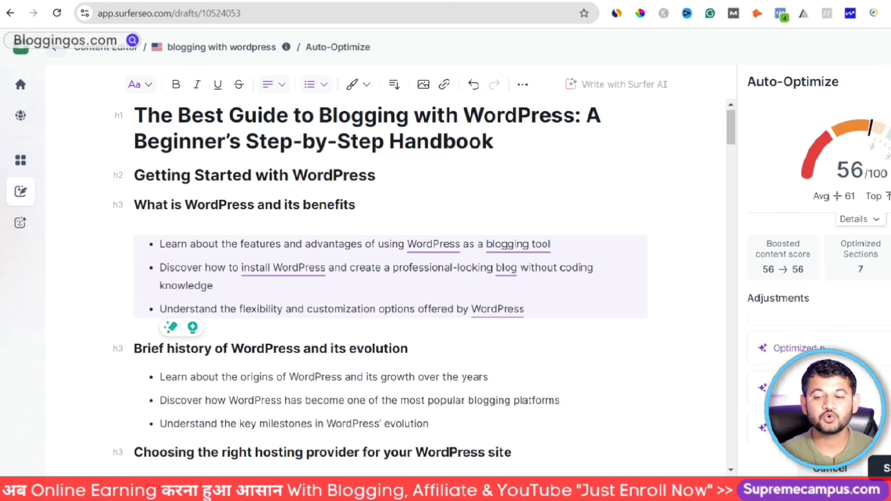
pyautogui.click(884, 468)
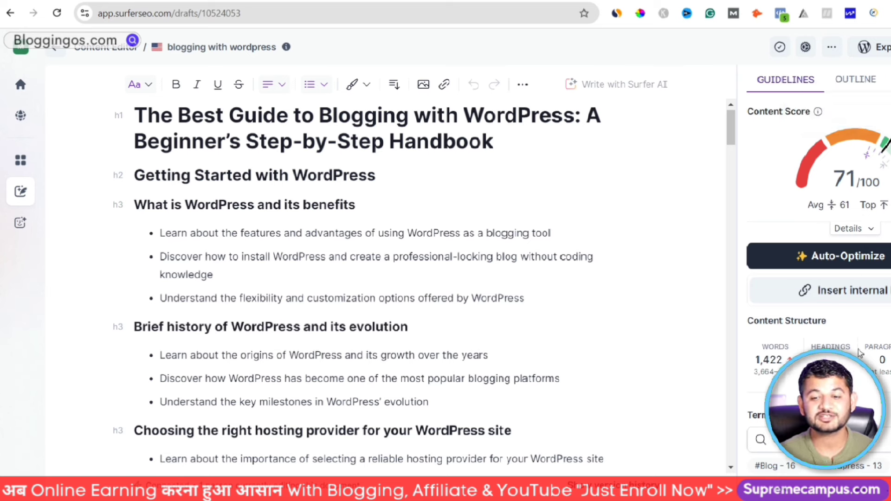
# Review the word, paragraph and term guidelines, then examine the article's title and the "Getting Started with WordPress" section
pyautogui.moveTo(772, 374)
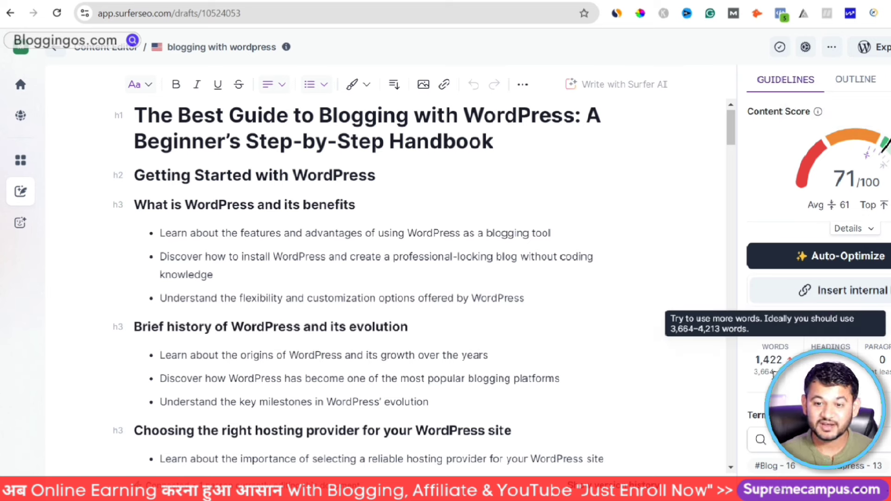
pyautogui.moveTo(880, 364)
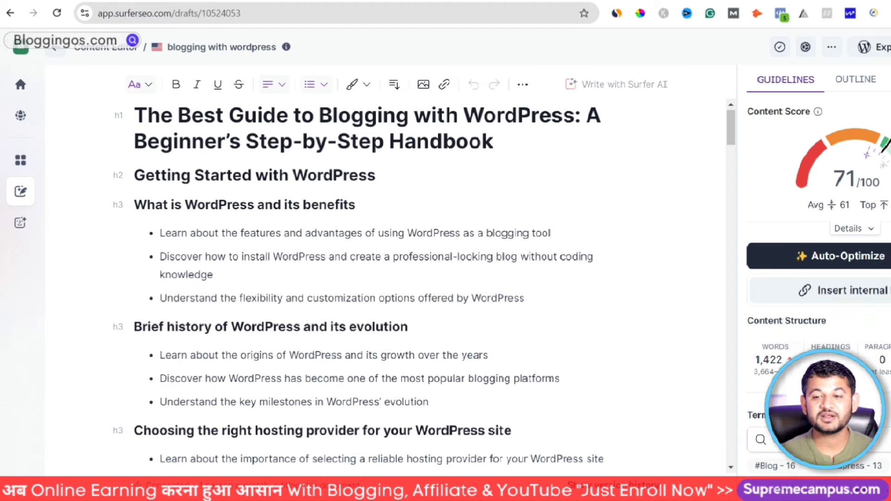
pyautogui.scroll(-5, 816, 278)
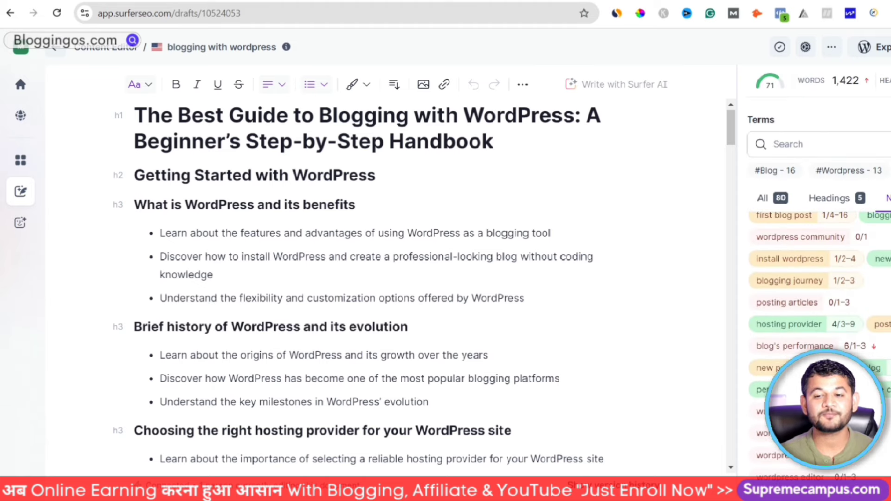
pyautogui.scroll(4, 816, 278)
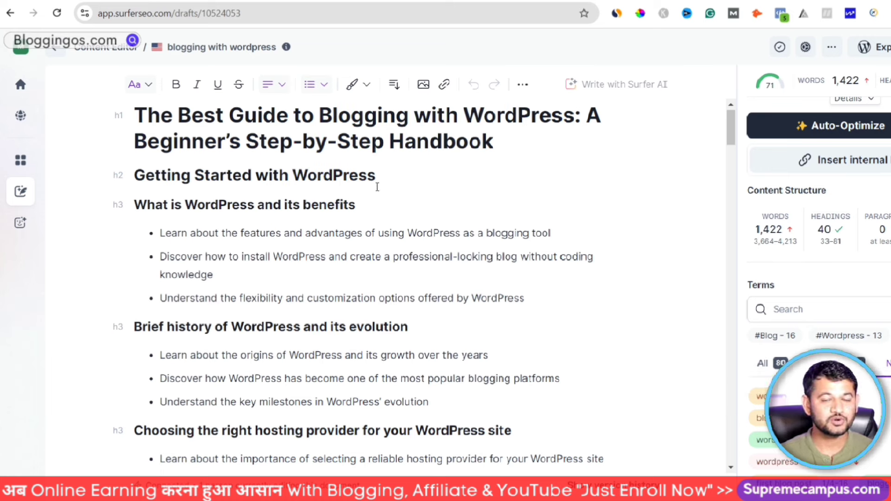
pyautogui.moveTo(505, 142); pyautogui.dragTo(161, 123)
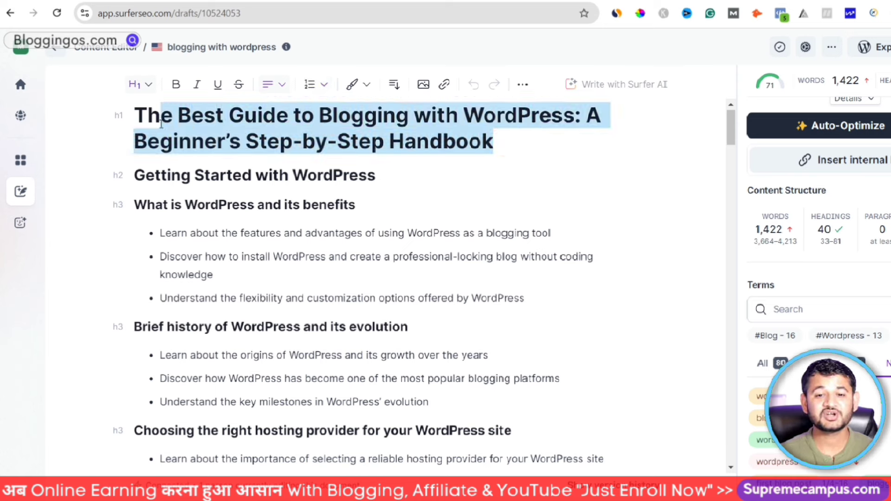
pyautogui.click(358, 113)
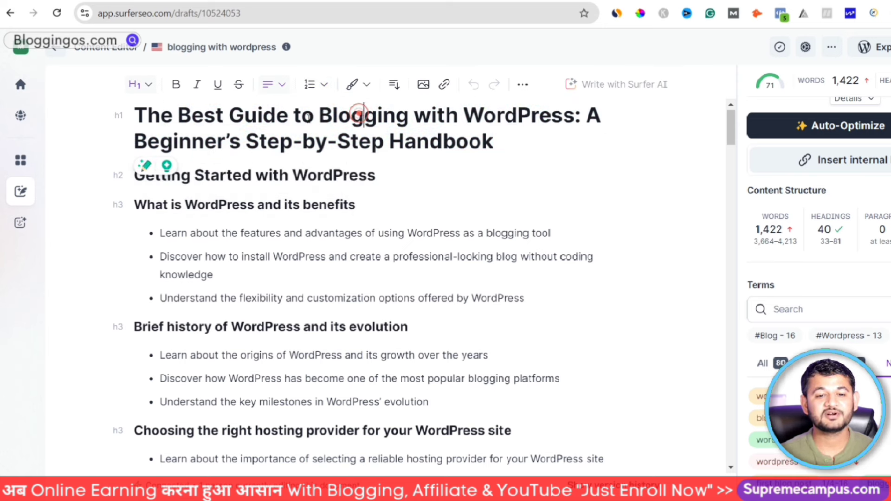
pyautogui.moveTo(326, 116); pyautogui.dragTo(575, 118)
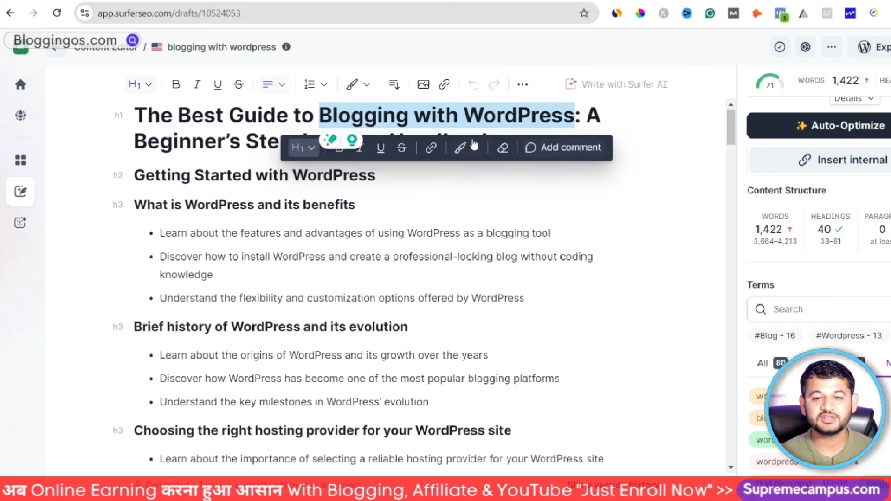
pyautogui.click(457, 119)
pyautogui.moveTo(499, 140); pyautogui.dragTo(147, 117)
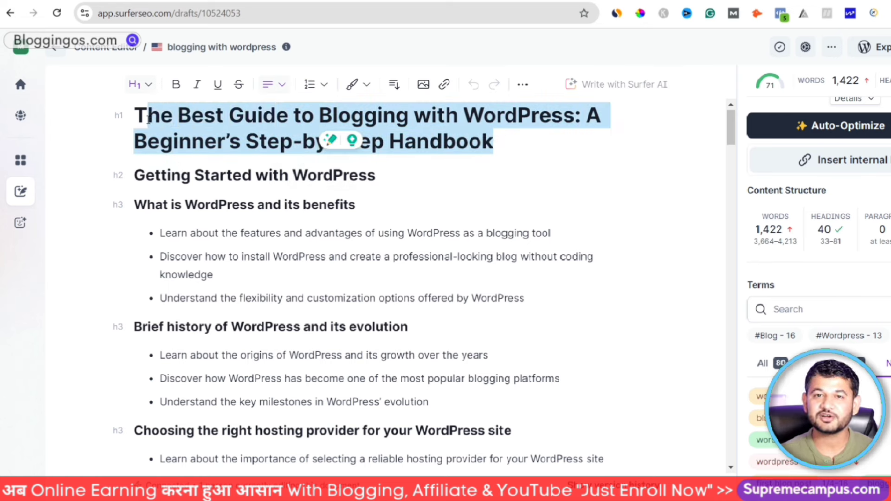
pyautogui.click(289, 232)
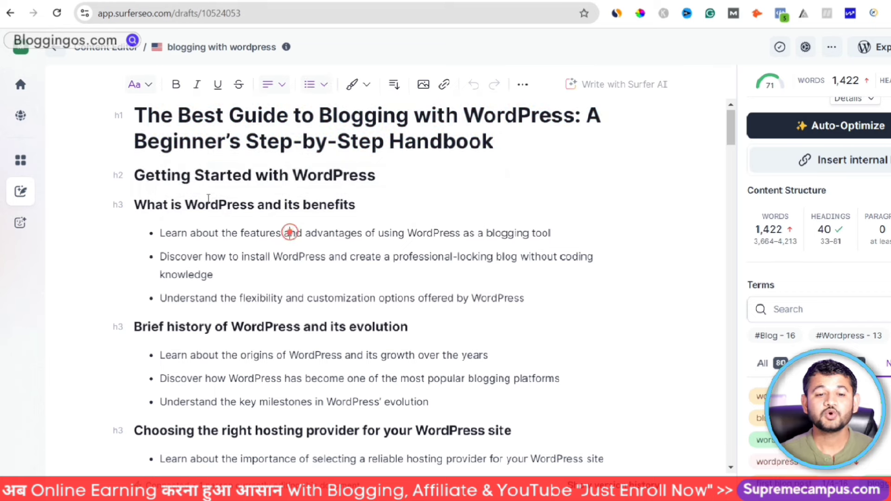
pyautogui.moveTo(134, 176); pyautogui.dragTo(374, 174)
pyautogui.click(141, 252)
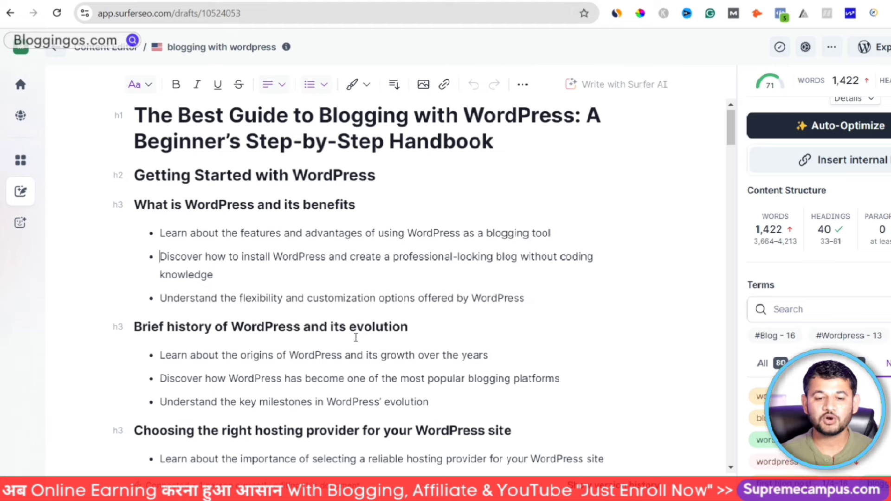
pyautogui.scroll(-8, 355, 338)
pyautogui.scroll(9, 342, 327)
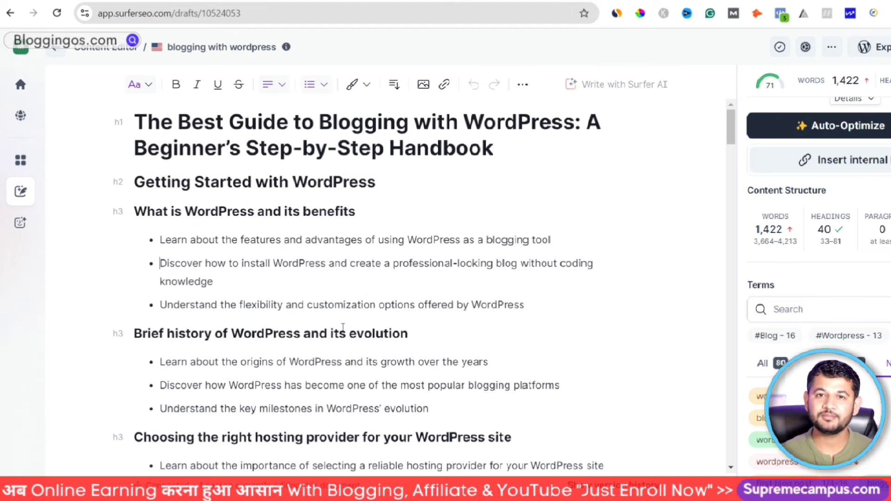
pyautogui.moveTo(387, 182); pyautogui.dragTo(138, 185)
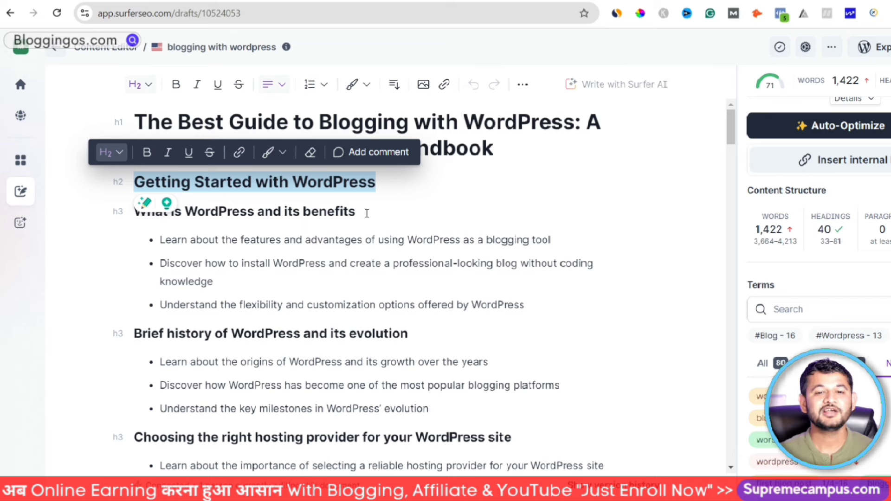
# Delete the "Getting Started with WordPress" and "What is WordPress and its benefits" headings, convert the first bullet to a paragraph and insert an empty line above it
pyautogui.moveTo(367, 213); pyautogui.dragTo(139, 183)
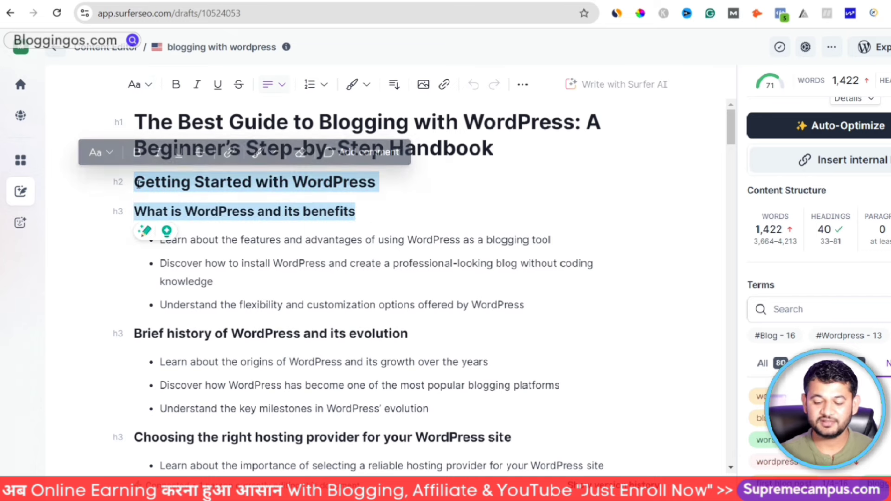
pyautogui.press('BackSpace')
pyautogui.click(165, 199)
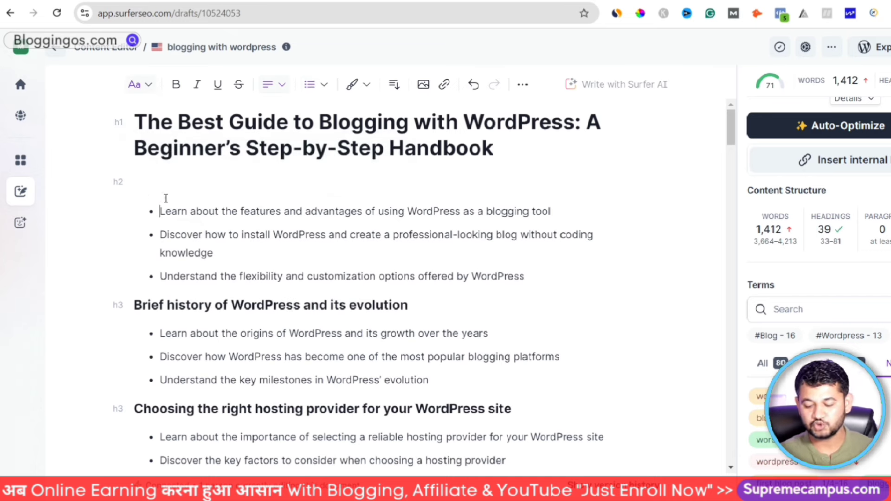
pyautogui.press('BackSpace')
pyautogui.click(165, 198)
pyautogui.press('BackSpace')
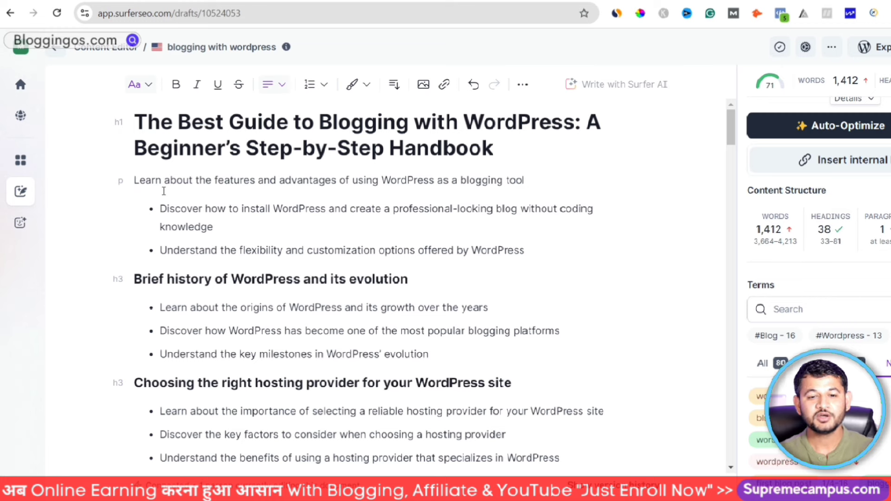
pyautogui.press('Return')
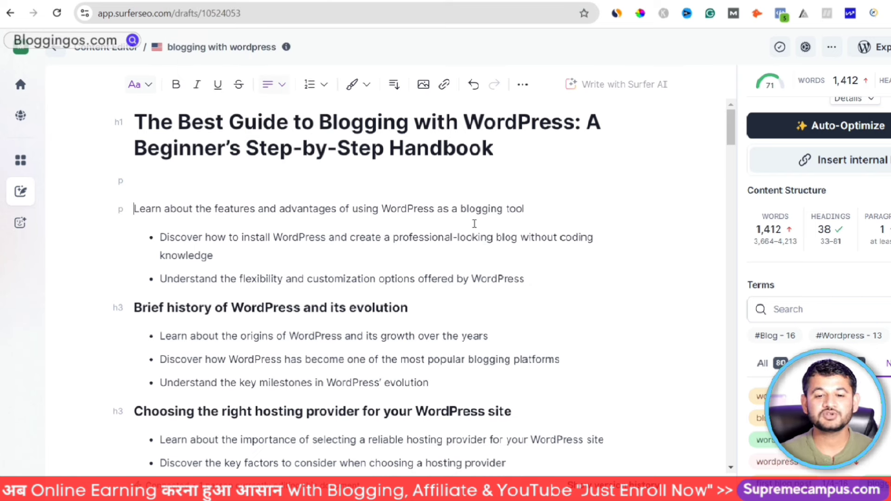
# Undo the heading deletion, the bullet conversion and the inserted line
pyautogui.hotkey('ctrl', 'z')
pyautogui.hotkey('ctrl', 'z')
pyautogui.hotkey('ctrl', 'z')
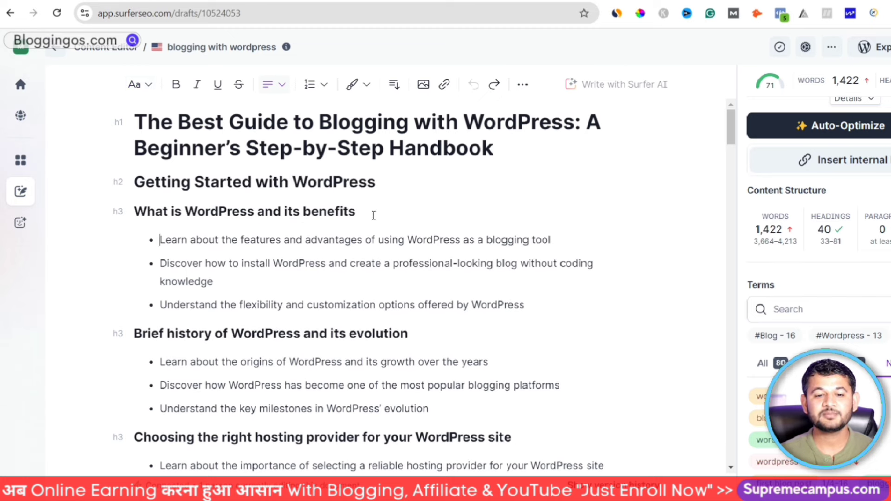
# Insert two empty paragraphs below the "Getting Started with WordPress" heading and select the heading's text
pyautogui.moveTo(373, 215); pyautogui.dragTo(134, 213)
pyautogui.click(478, 168)
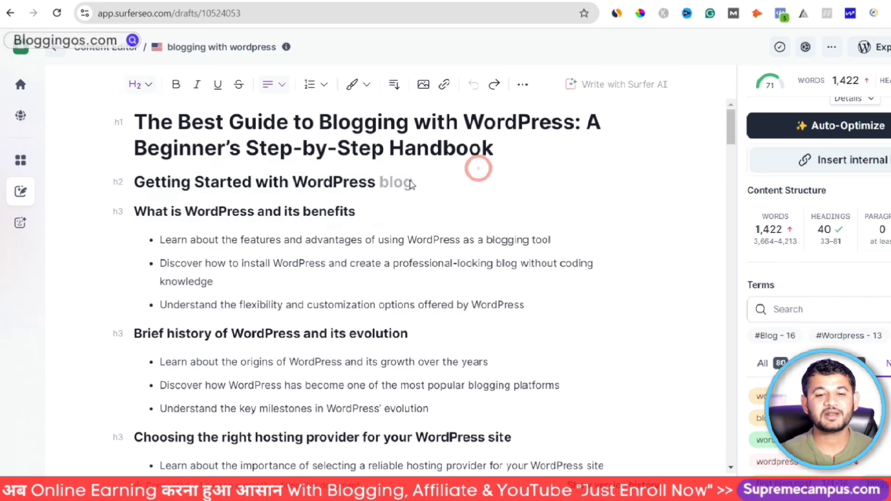
pyautogui.press('Return')
pyautogui.press('Return')
pyautogui.click(407, 182)
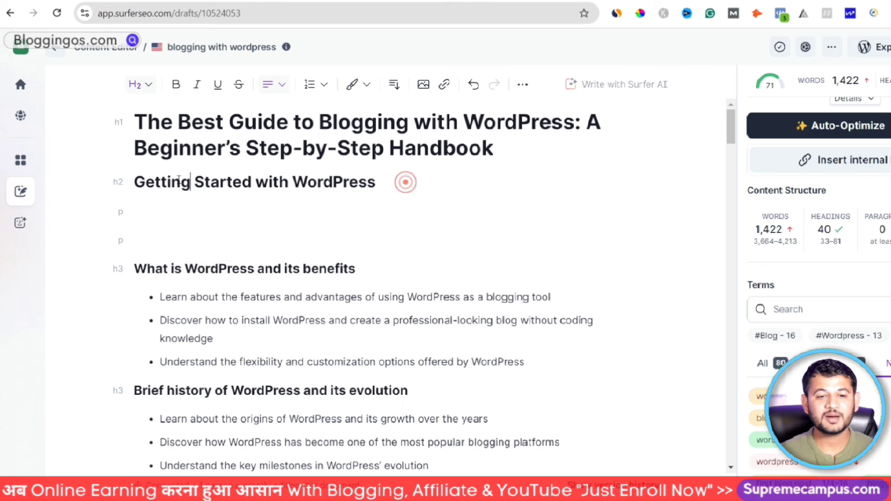
pyautogui.click(381, 184)
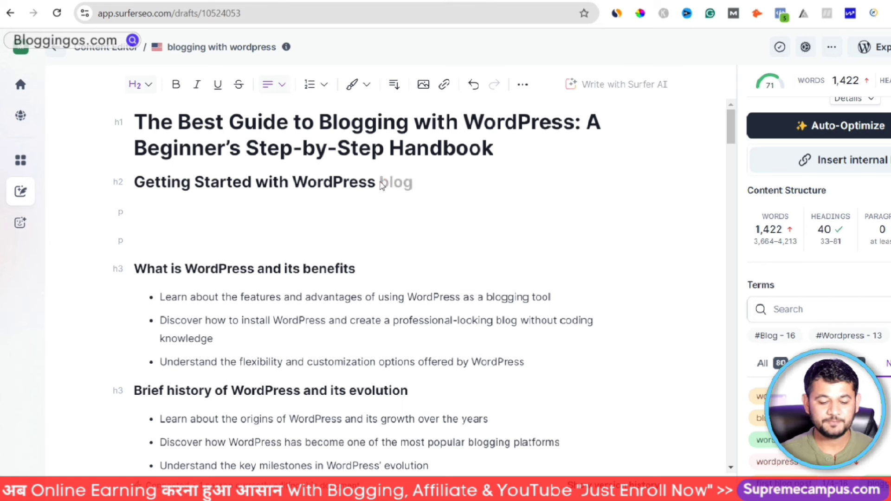
pyautogui.moveTo(140, 182); pyautogui.dragTo(376, 183)
pyautogui.press('BackSpace')
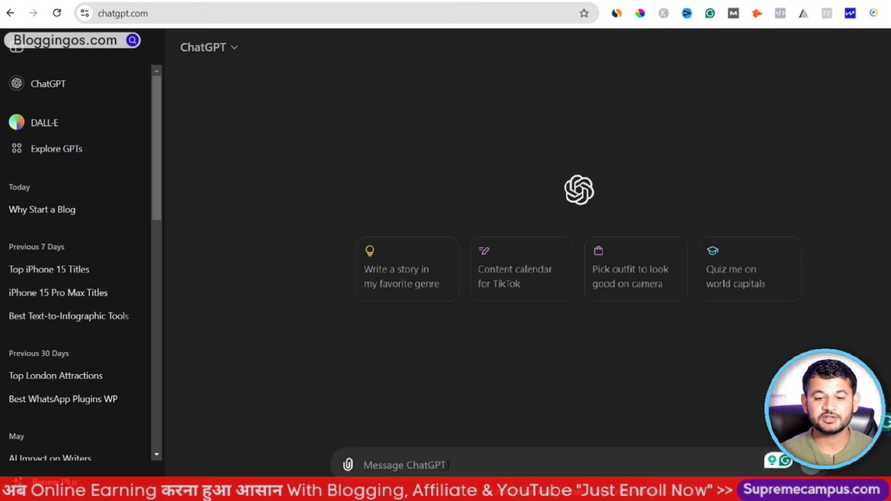
# Ask ChatGPT to "write 300 words summary on what is wordpress and why use it for blogging"
pyautogui.click(448, 465)
pyautogui.write('write 300 w')
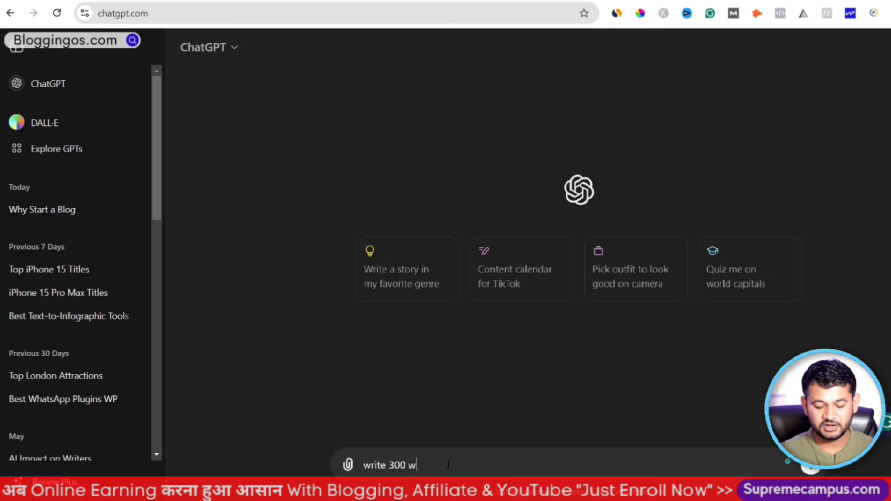
pyautogui.write('ords summar')
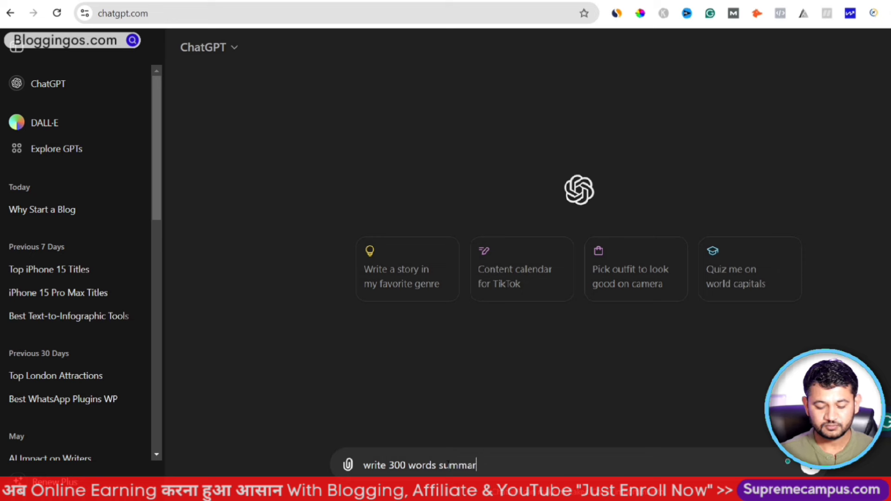
pyautogui.write('y on what is wor')
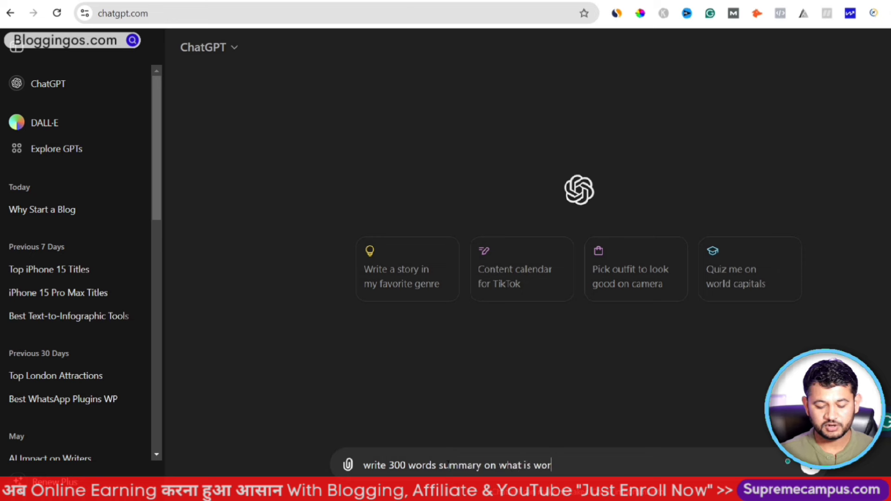
pyautogui.write('dpress and')
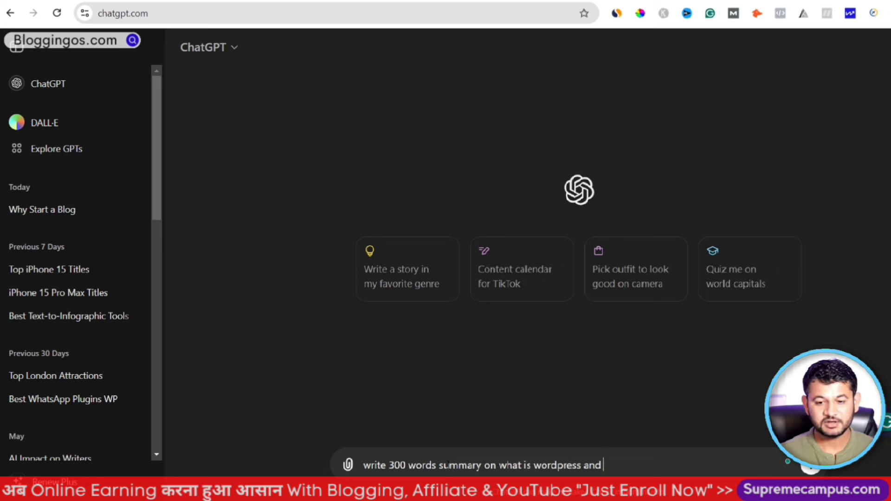
pyautogui.write(' how')
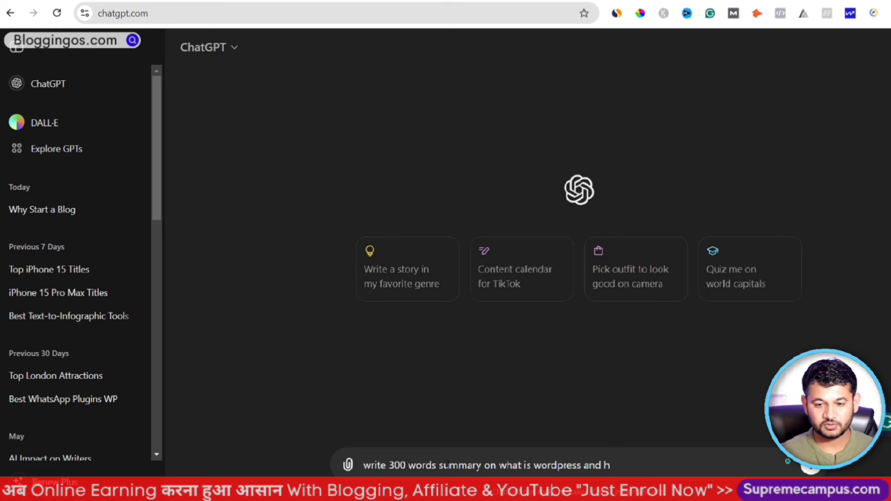
pyautogui.press('BackSpace')
pyautogui.write('why us')
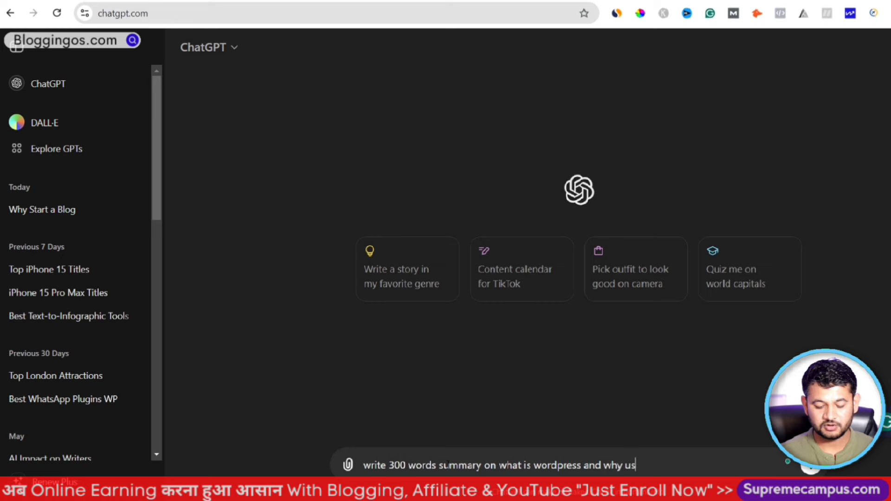
pyautogui.write('e it for blogin')
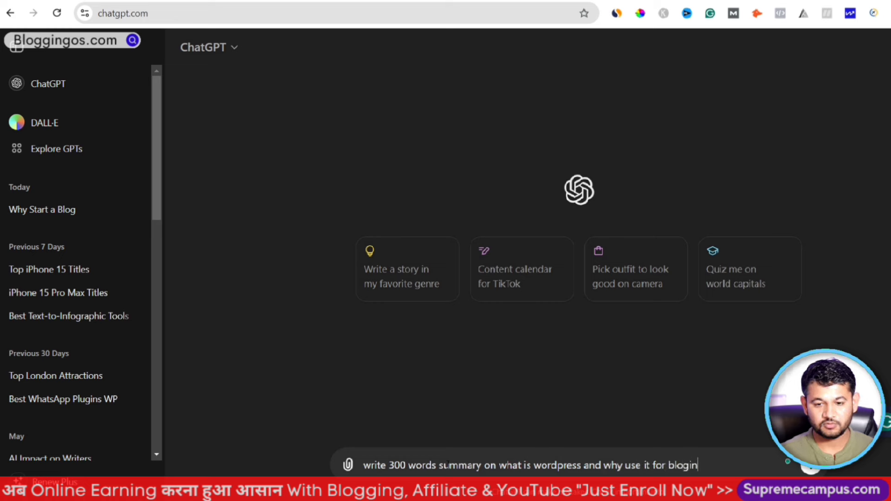
pyautogui.write('ng')
pyautogui.press('Return')
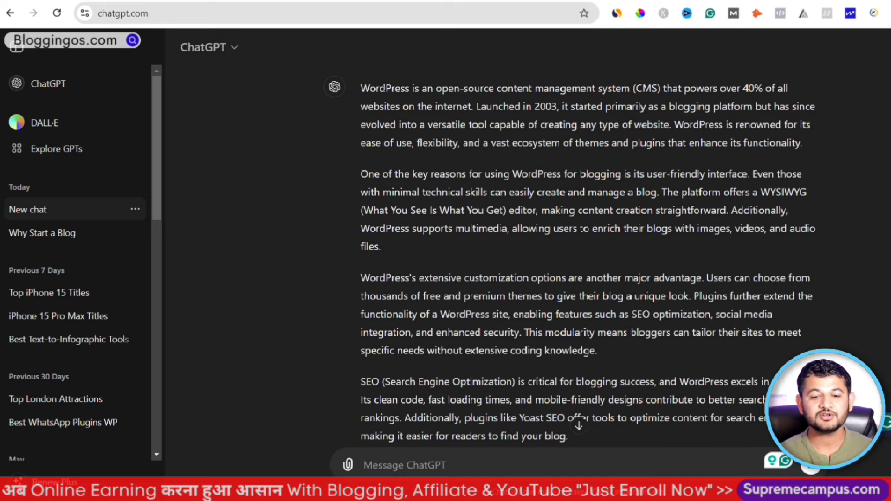
# Copy the entire WordPress summary generated by ChatGPT and return to the Surfer SEO draft
pyautogui.moveTo(363, 86); pyautogui.dragTo(513, 453)
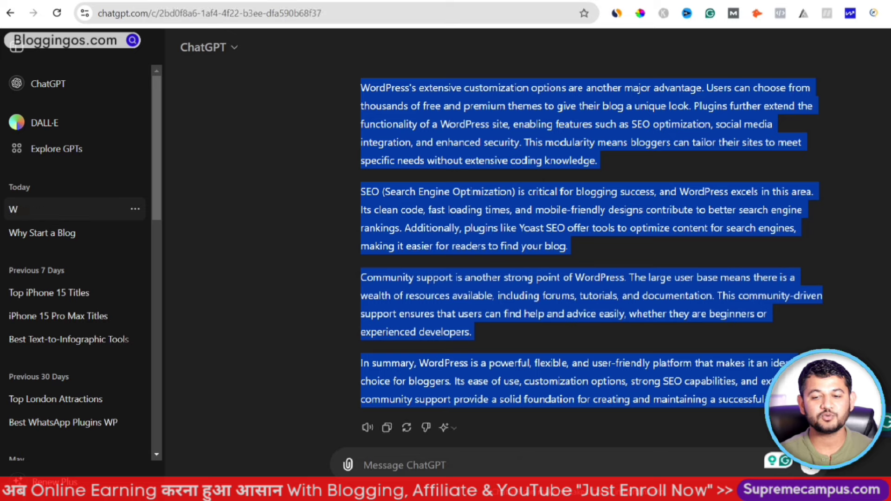
pyautogui.moveTo(459, 394); pyautogui.dragTo(783, 365)
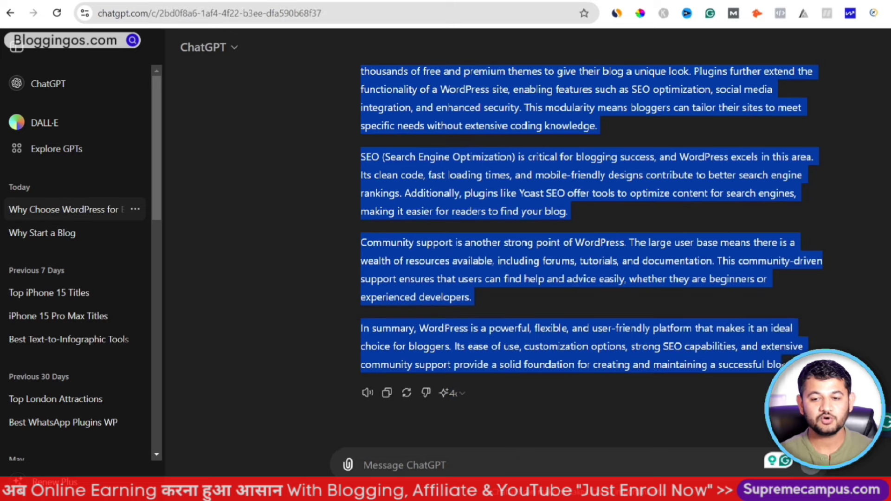
pyautogui.click(215, 1)
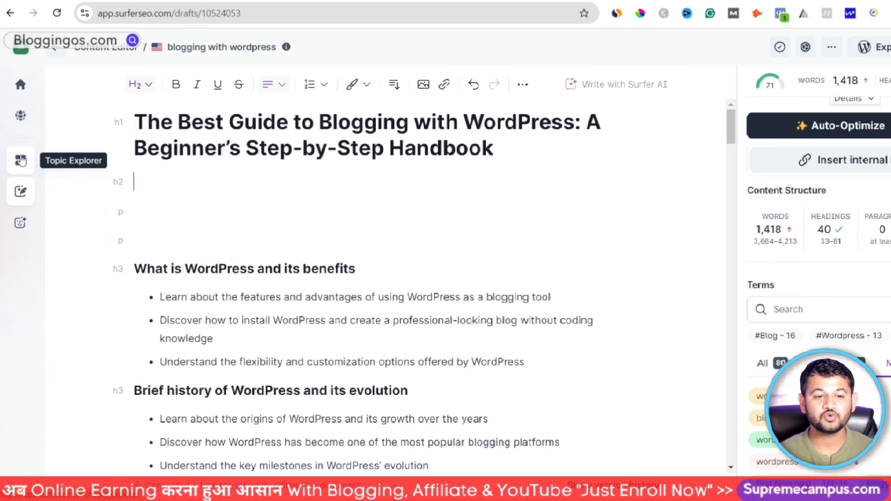
# Open the Surfer SEO dashboard in a new browser tab and switch to it
pyautogui.rightClick(18, 80)
pyautogui.press('Escape')
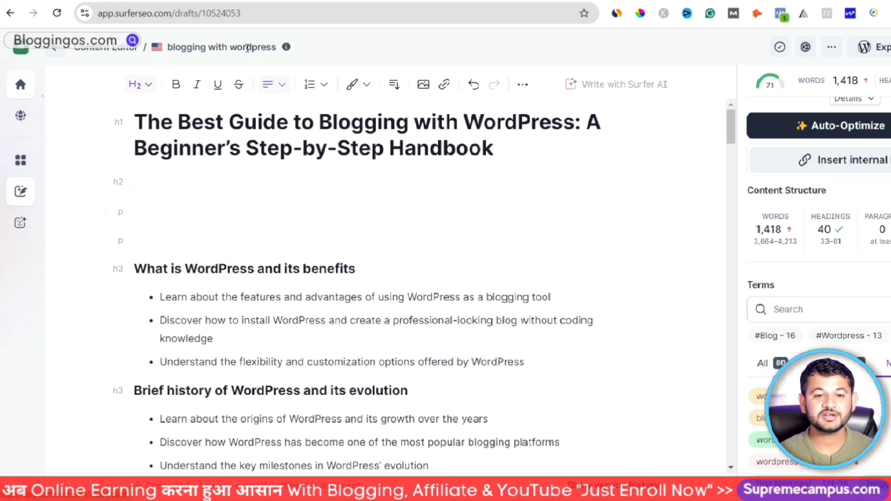
pyautogui.hotkey('ctrl', 'Tab')
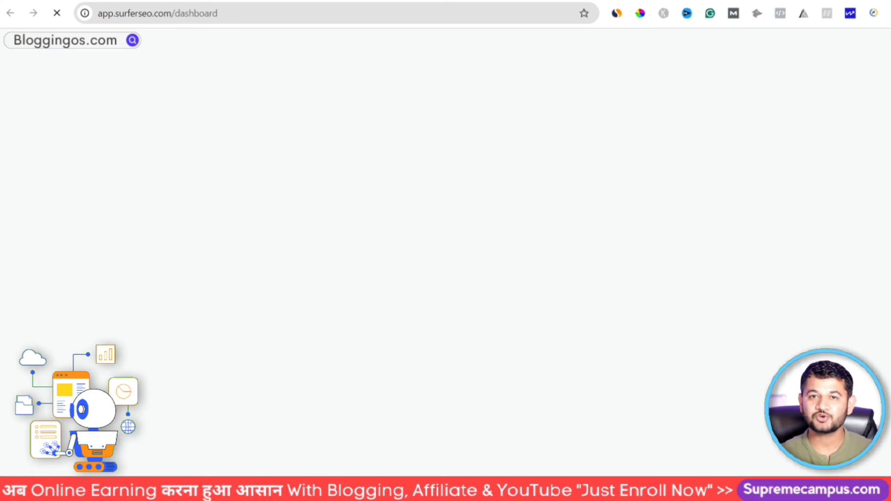
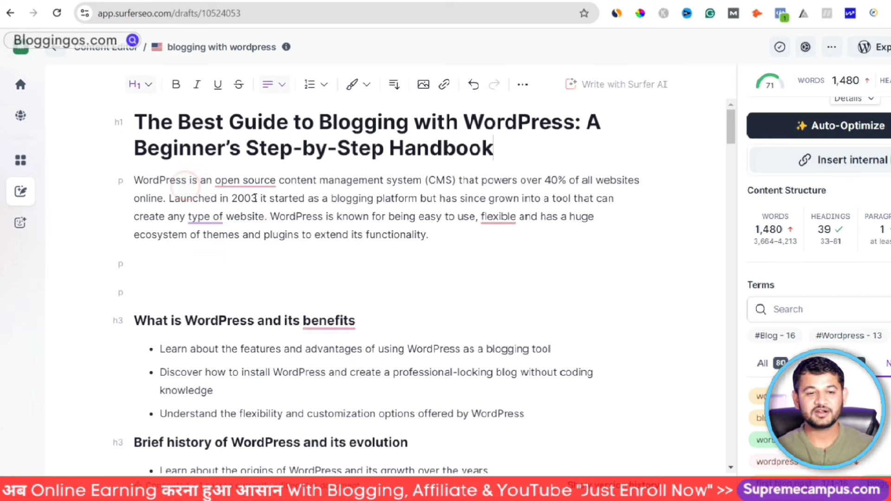
# Correct "open source" to "open-source" in the introduction and start new paragraphs at "Launched in 2003" and "WordPress is known"
pyautogui.moveTo(239, 177)
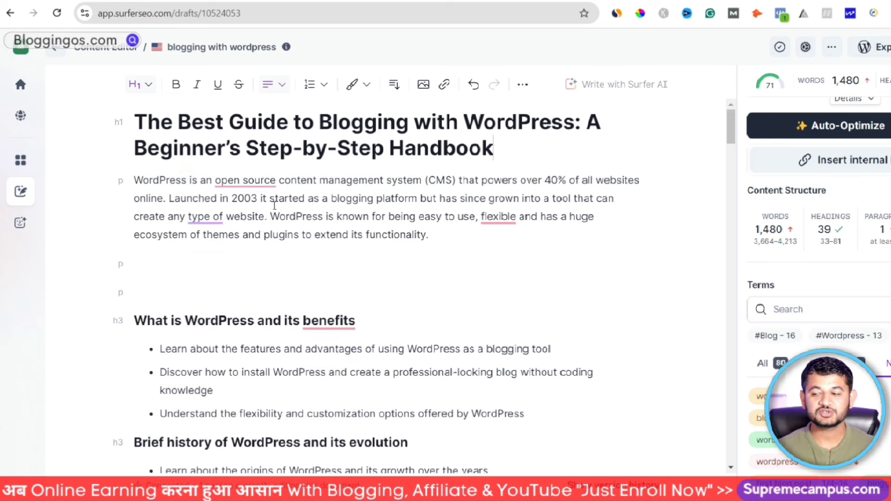
pyautogui.click(247, 217)
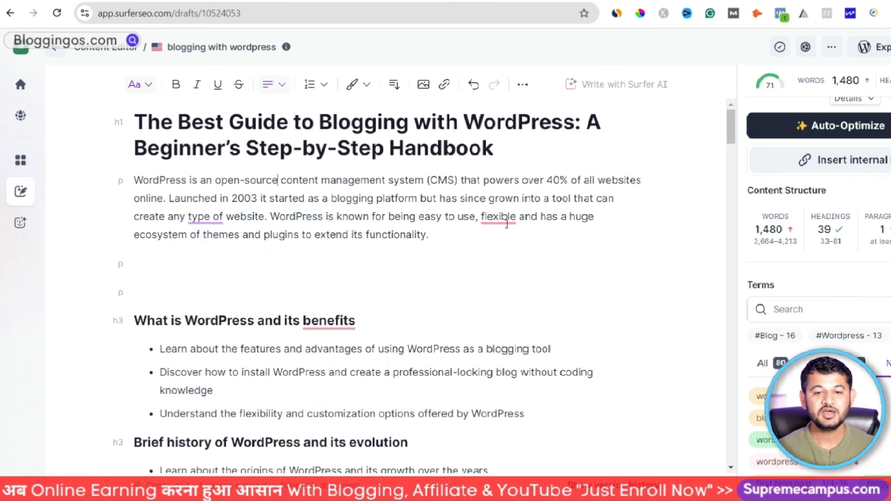
pyautogui.click(527, 236)
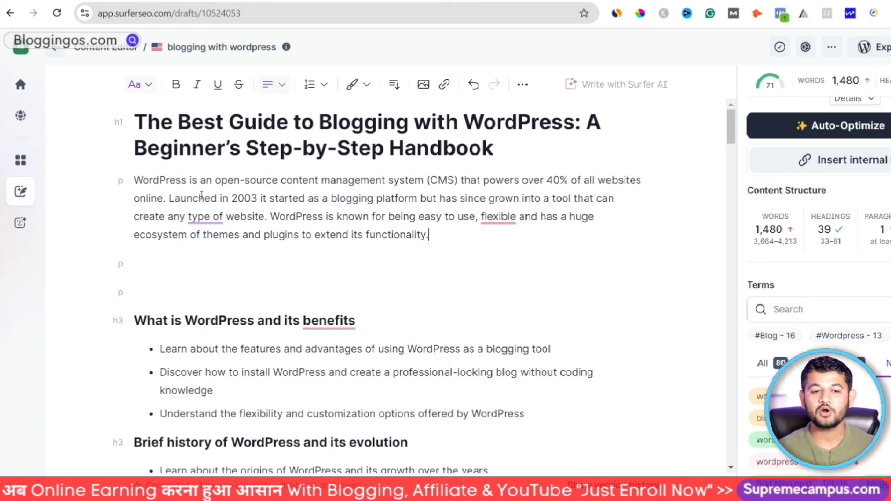
pyautogui.click(171, 199)
pyautogui.press('Return')
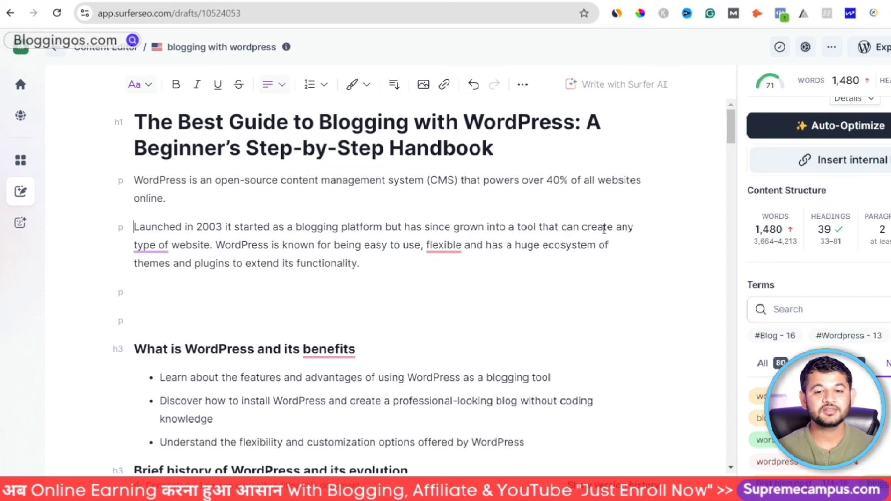
pyautogui.click(215, 244)
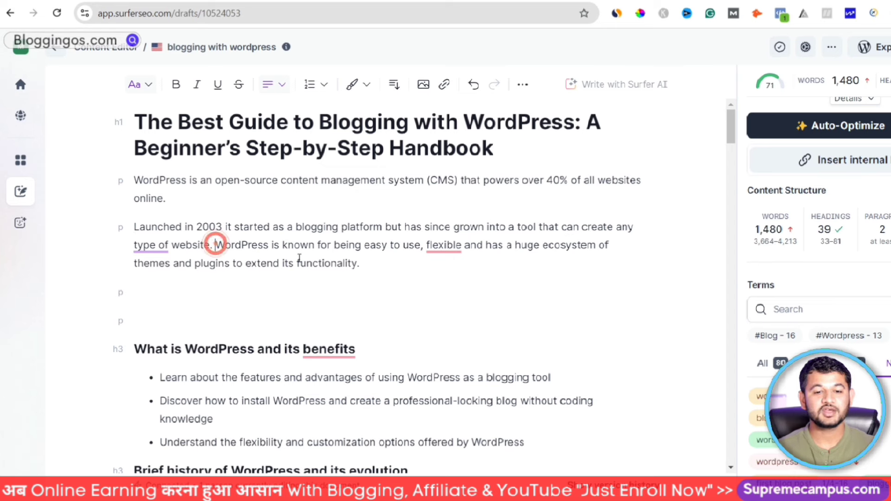
pyautogui.press('Return')
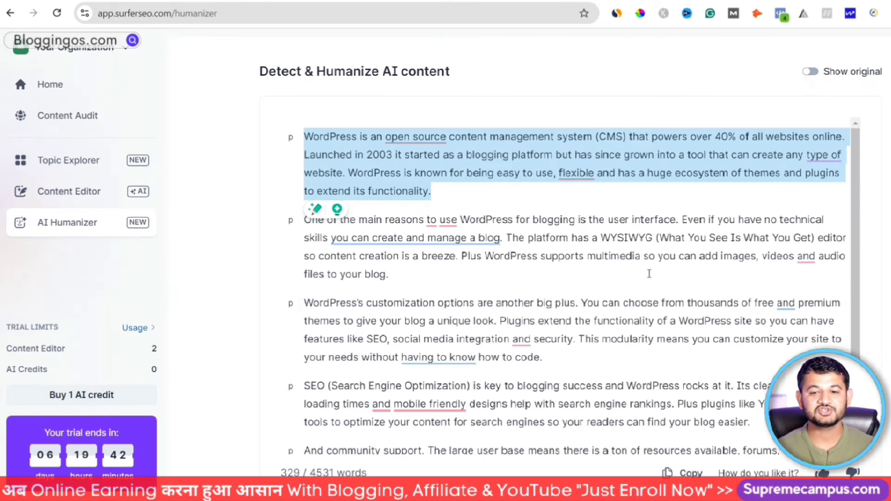
# Review the remaining paragraphs of the rewritten WordPress summary in the AI Humanizer
pyautogui.click(648, 273)
pyautogui.scroll(-1, 649, 274)
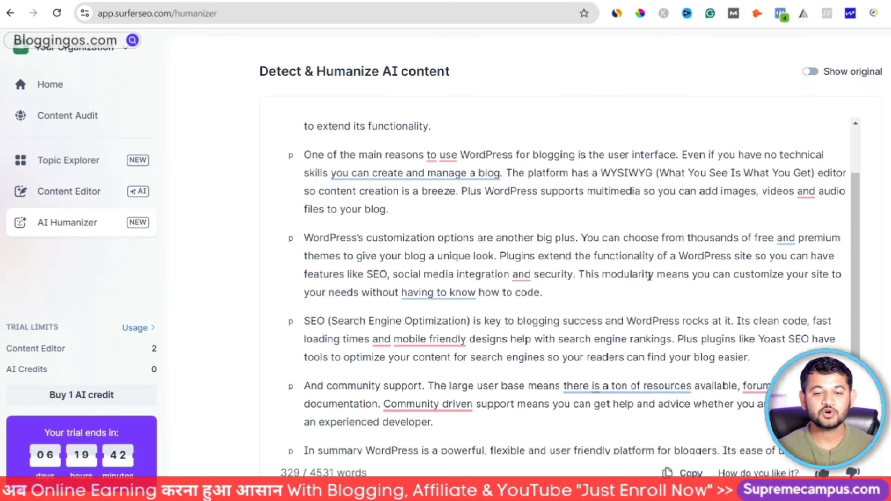
pyautogui.scroll(-1, 559, 301)
pyautogui.scroll(2, 557, 309)
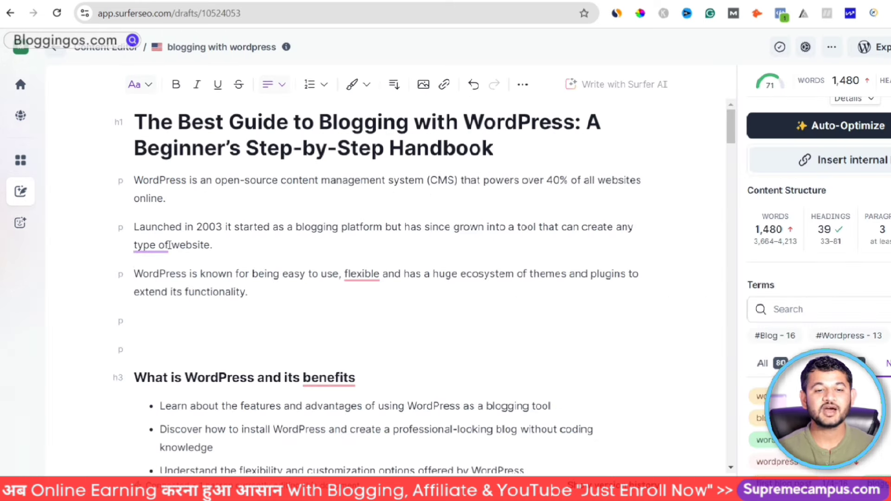
# Accept the Grammarly suggestions "create any website" and "and flexible" in the introduction, and check the article's paragraph count
pyautogui.moveTo(169, 245)
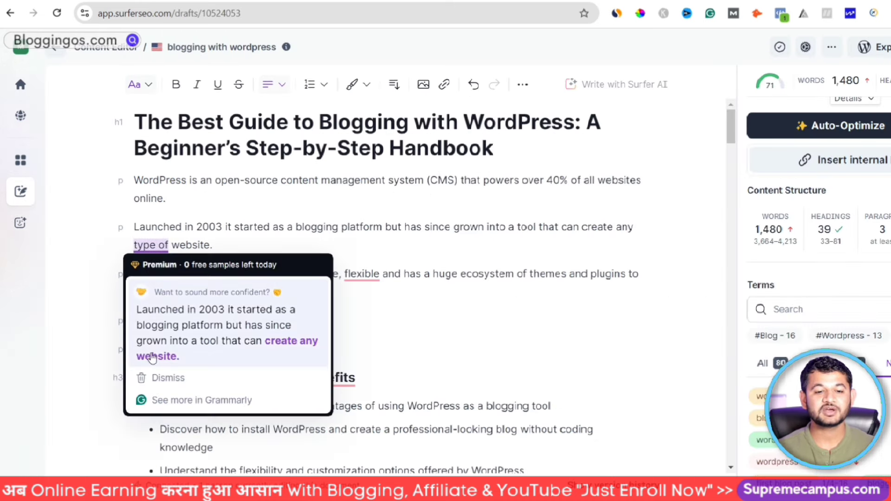
pyautogui.click(158, 330)
pyautogui.moveTo(362, 274)
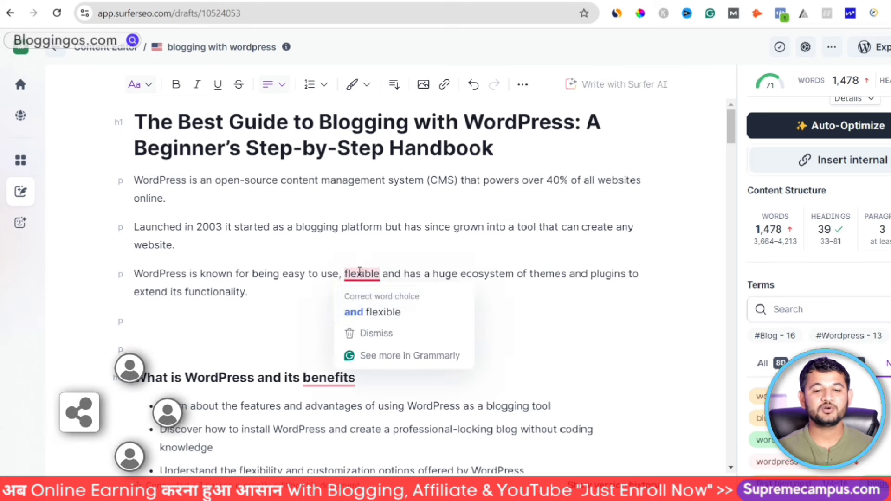
pyautogui.click(361, 311)
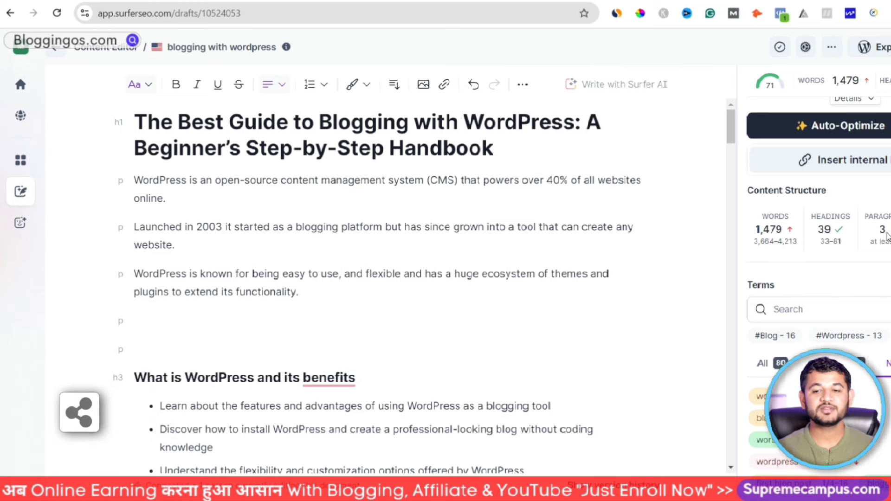
pyautogui.moveTo(886, 232); pyautogui.dragTo(880, 230)
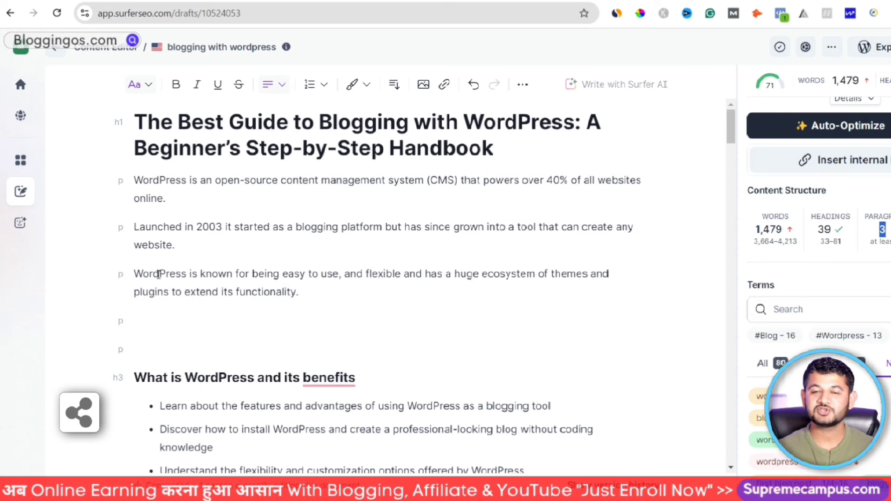
# Delete the two empty paragraphs above the "What is WordPress and its benefits" heading and insert a single empty one there
pyautogui.click(142, 320)
pyautogui.press('BackSpace')
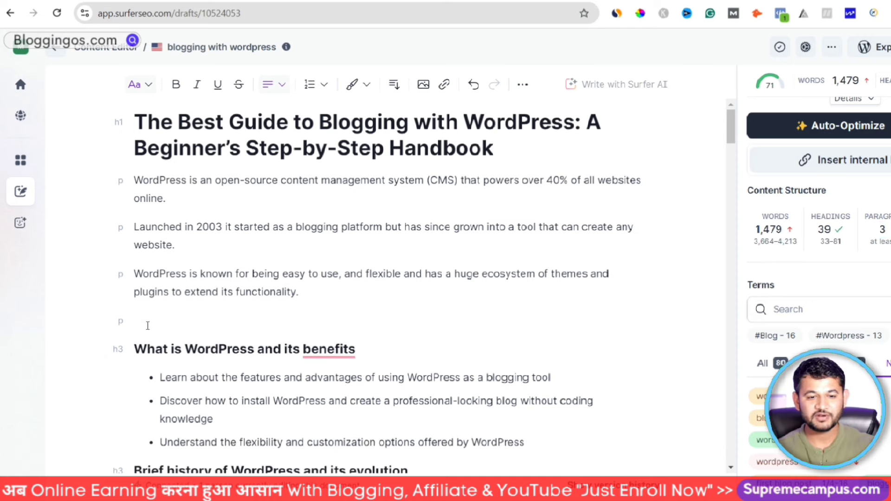
pyautogui.press('BackSpace')
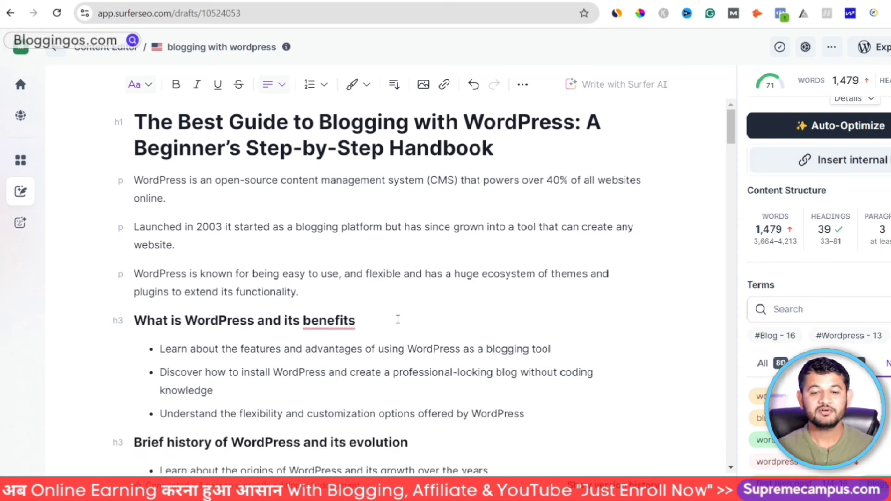
pyautogui.press('Return')
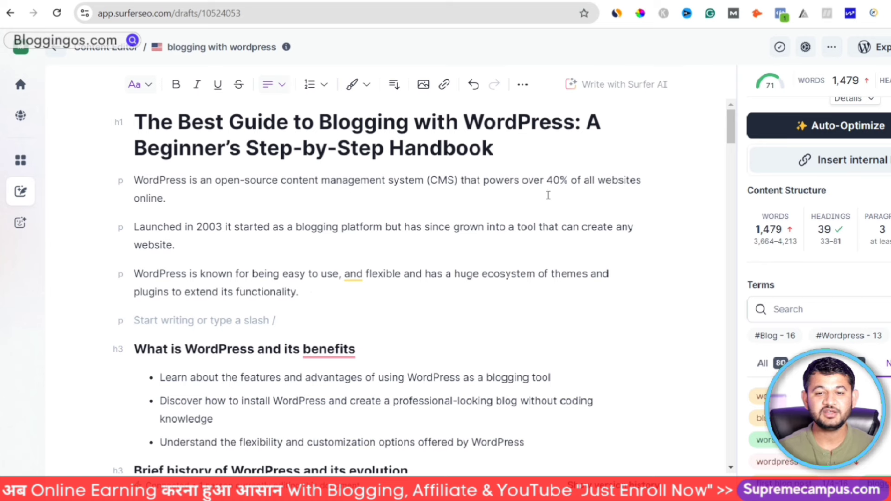
# Extend the end of the first introduction paragraph after "online" with "in including wordpress blog"
pyautogui.click(174, 200)
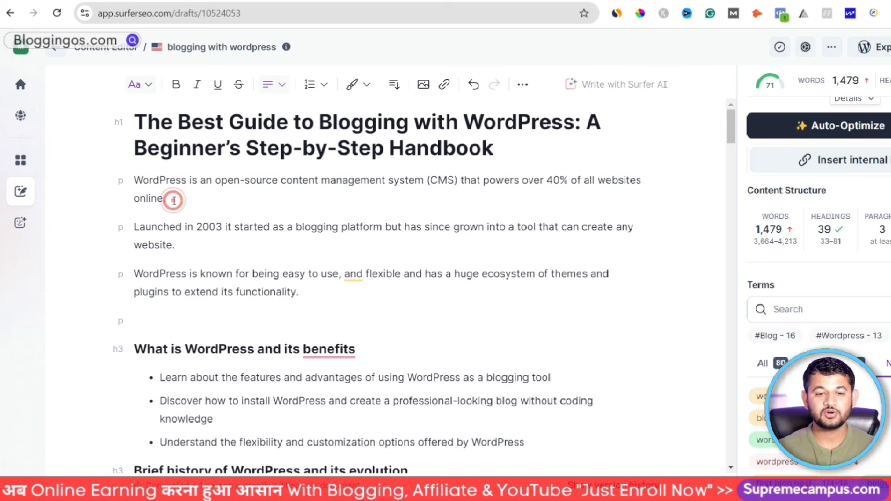
pyautogui.press('BackSpace')
pyautogui.write('in including wordpre')
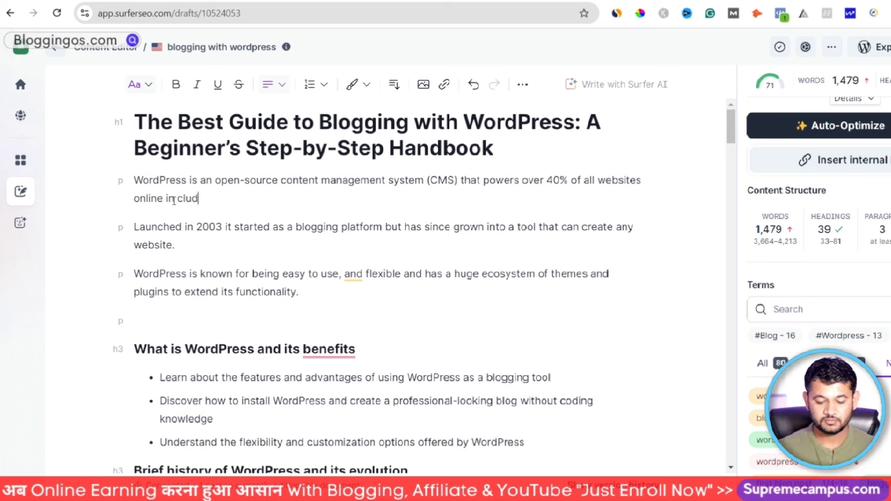
pyautogui.write('ss')
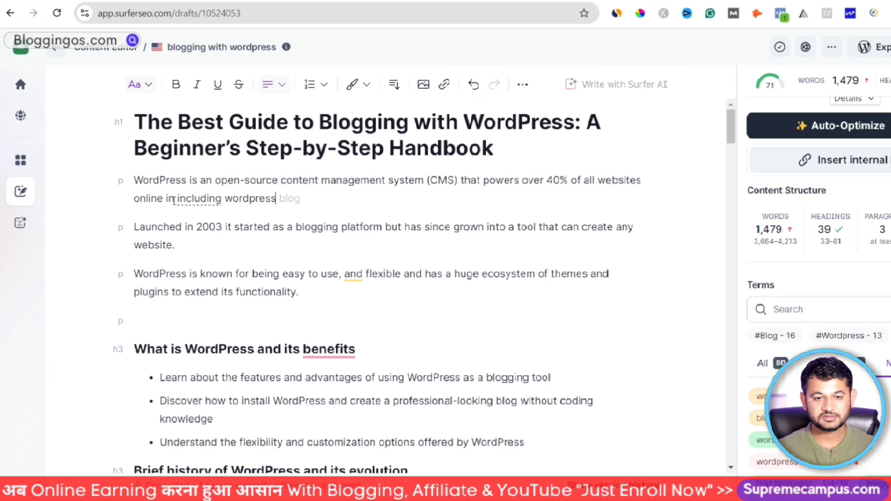
pyautogui.write(' blogs.')
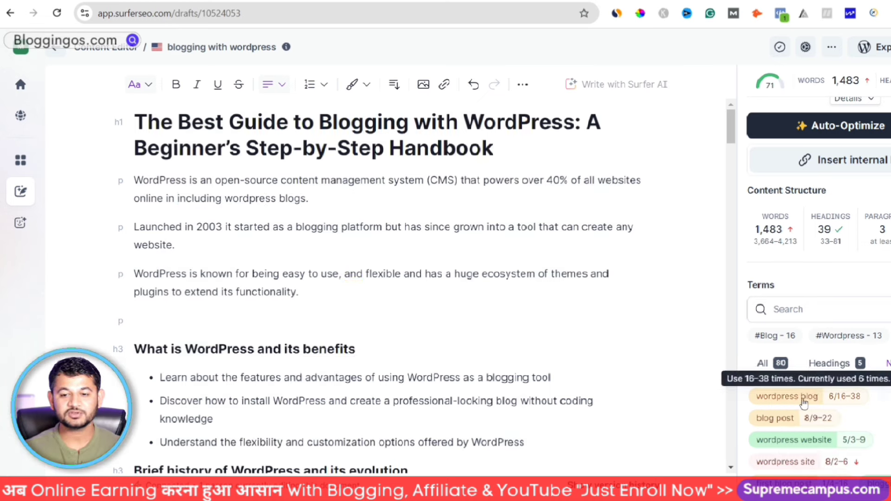
pyautogui.press('BackSpace')
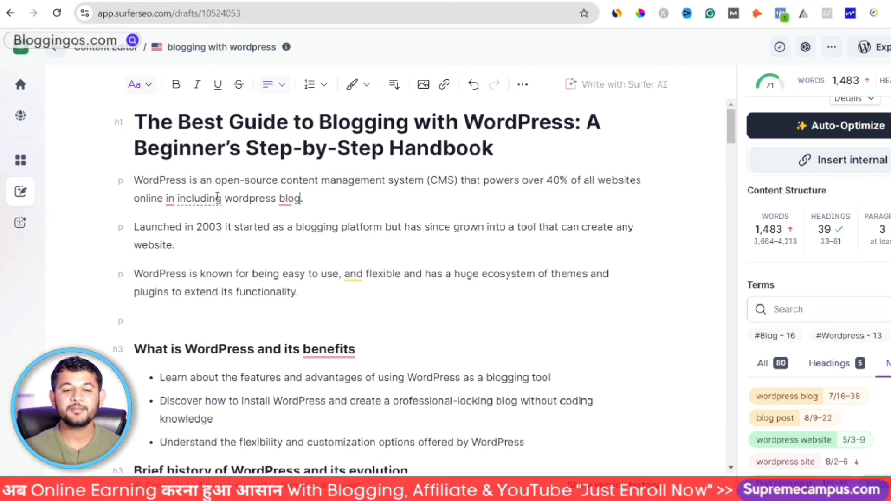
# Keep Grammarly's autocorrected "including" in the first introduction paragraph and accept its removal of the stray "in" before it
pyautogui.click(192, 198)
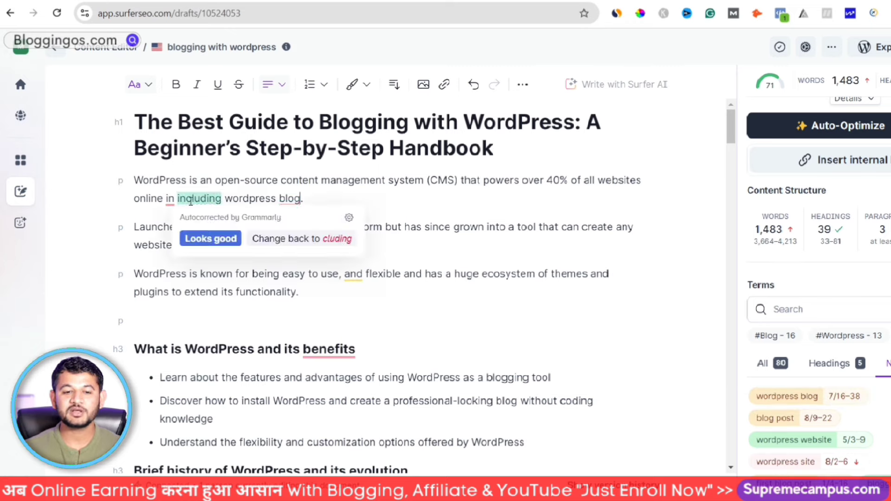
pyautogui.click(191, 232)
pyautogui.click(171, 198)
pyautogui.click(178, 232)
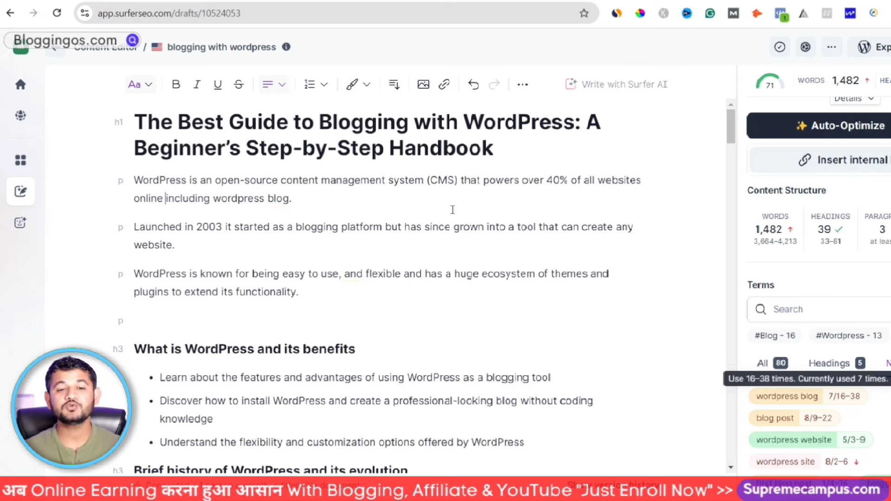
pyautogui.click(275, 201)
pyautogui.click(274, 237)
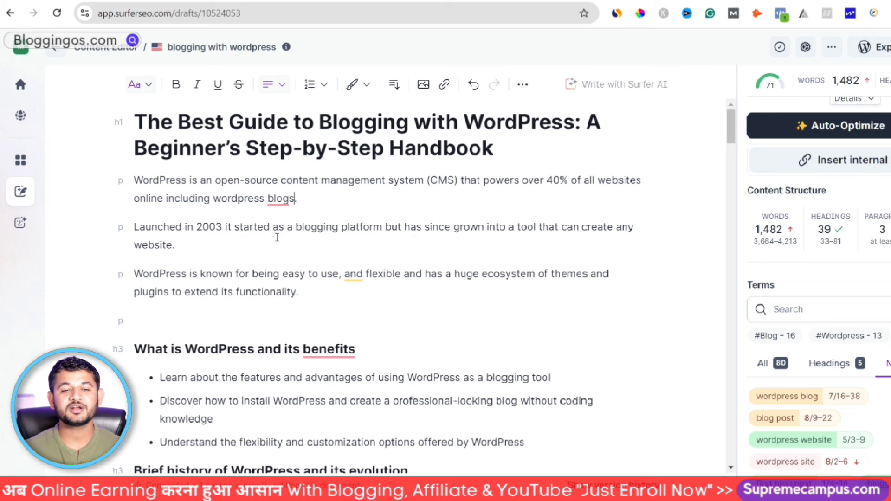
pyautogui.click(308, 199)
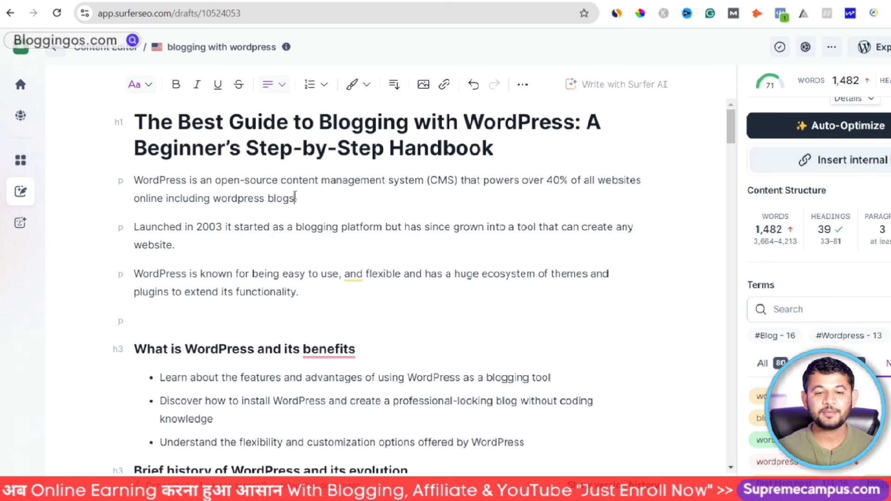
pyautogui.click(293, 198)
pyautogui.press('BackSpace')
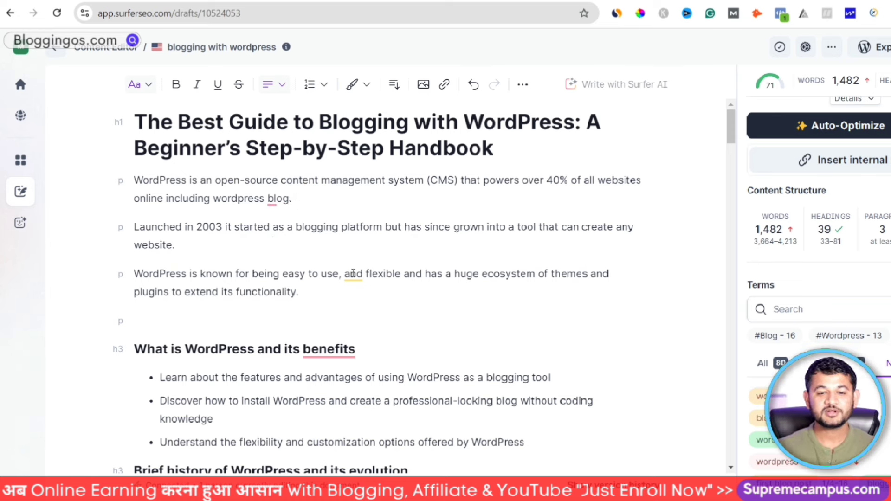
# Check Grammarly's note on "and" in the third paragraph and accept "benefits?" in the "What is WordPress and its benefits" heading
pyautogui.click(353, 274)
pyautogui.click(524, 420)
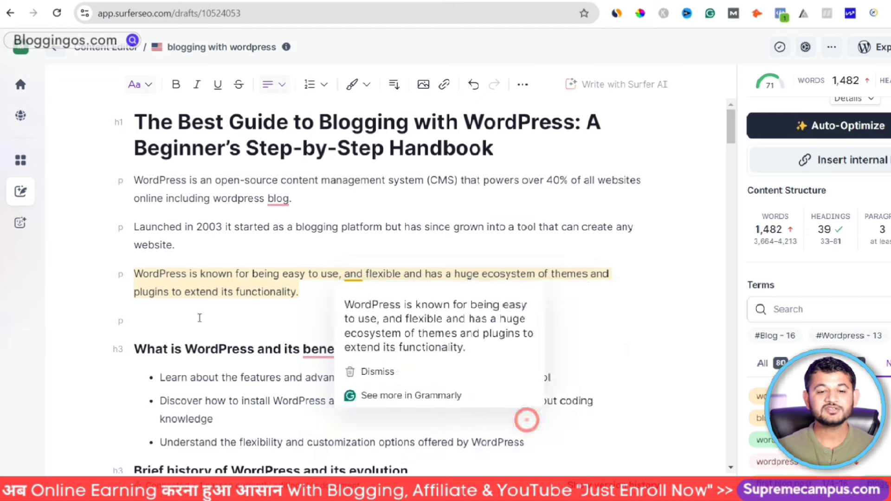
pyautogui.click(199, 318)
pyautogui.scroll(-4, 199, 315)
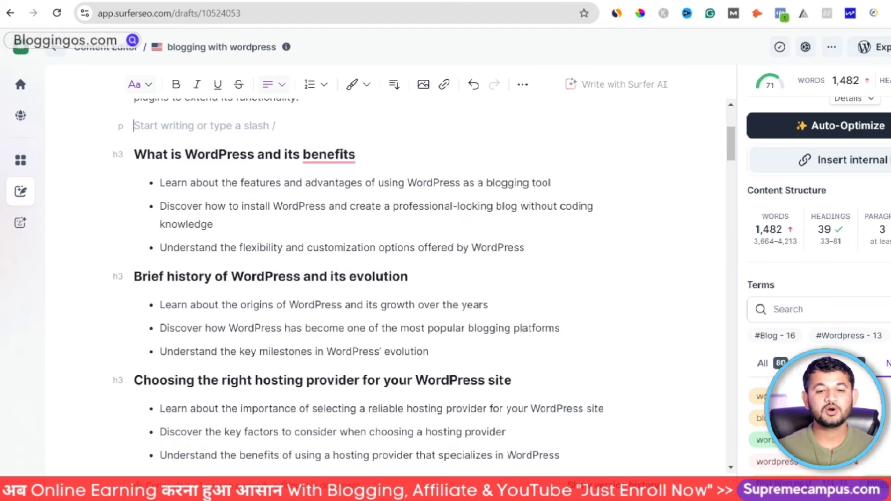
pyautogui.click(329, 155)
pyautogui.click(336, 192)
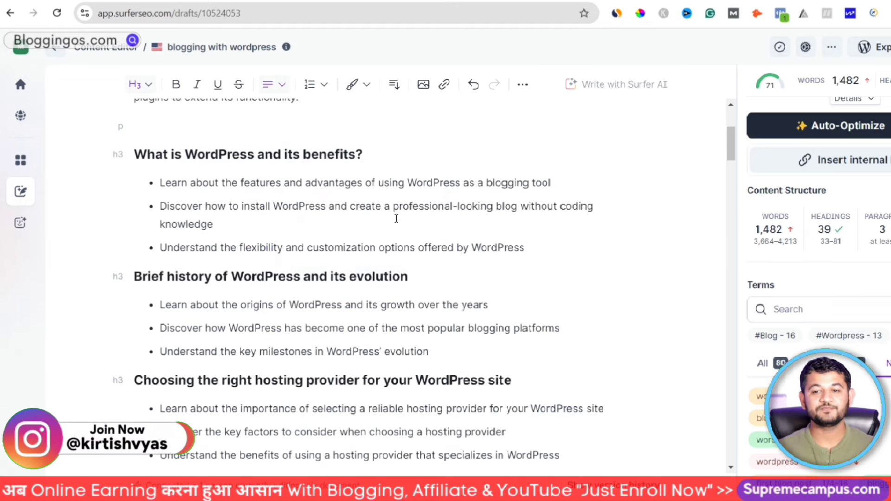
# Open the article's outline suggestions and examine the generated title and headings alongside the current H1
pyautogui.scroll(3, 835, 208)
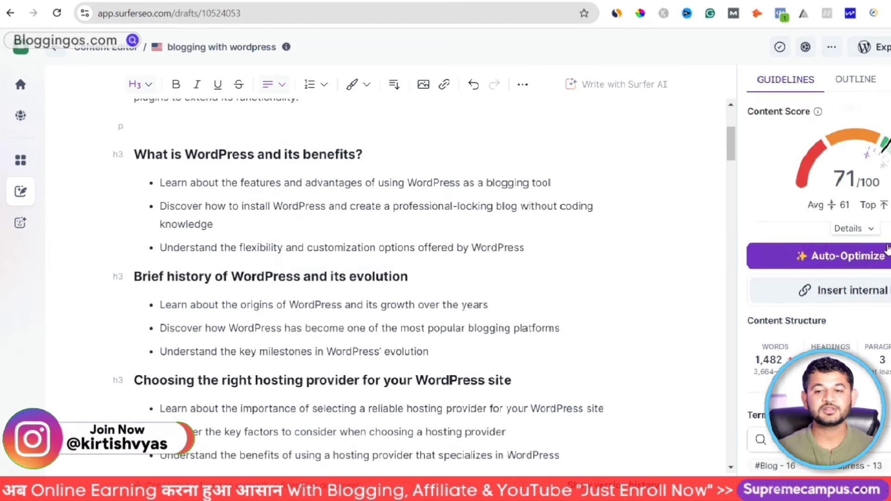
pyautogui.click(858, 81)
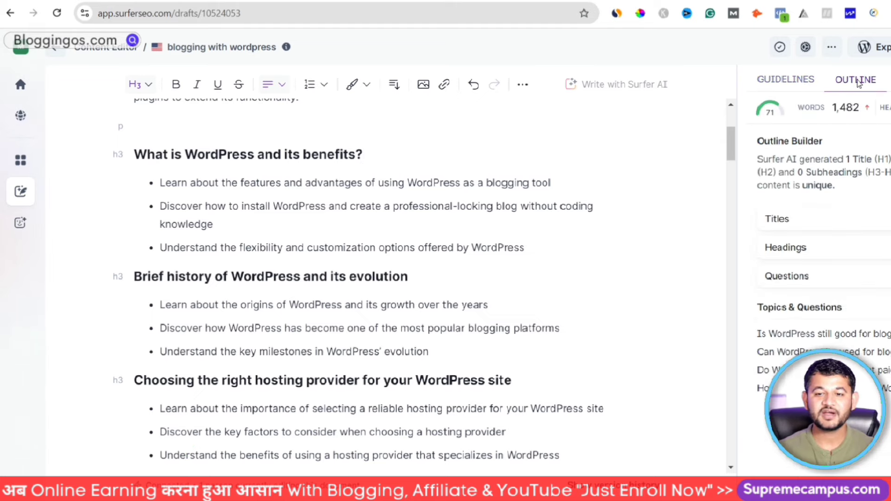
pyautogui.scroll(4, 206, 181)
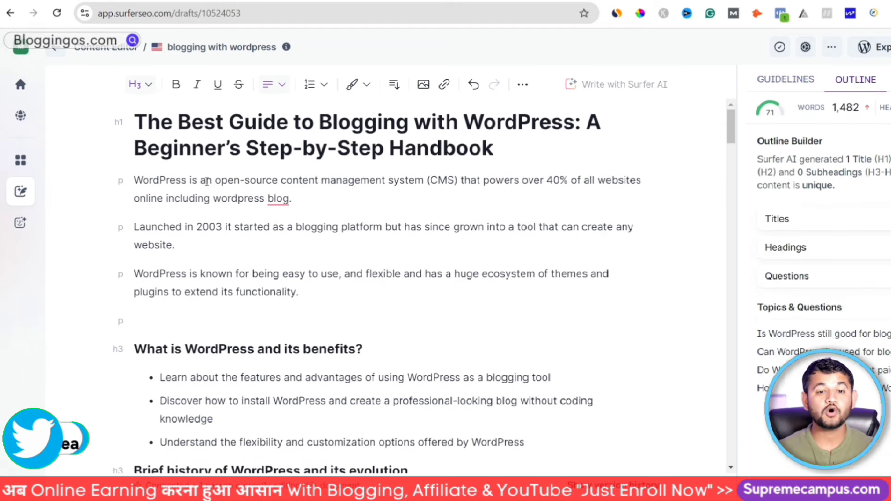
pyautogui.click(818, 220)
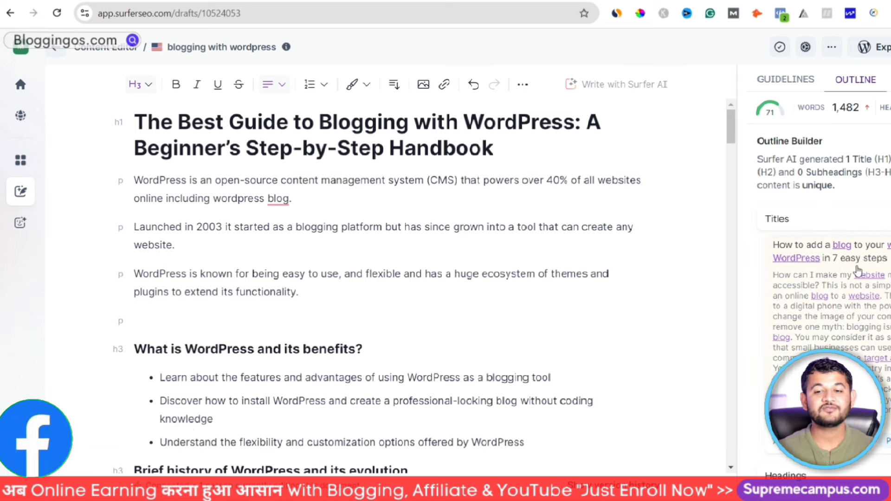
pyautogui.tripleClick(138, 123)
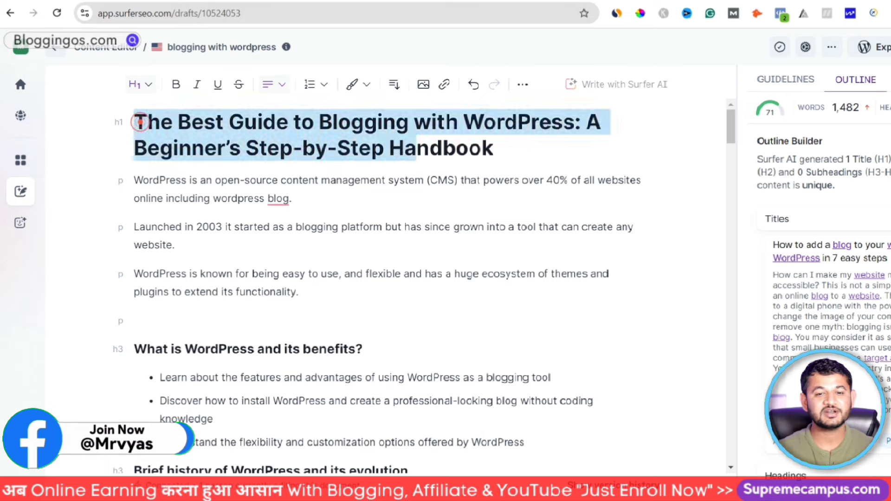
pyautogui.scroll(-3, 818, 334)
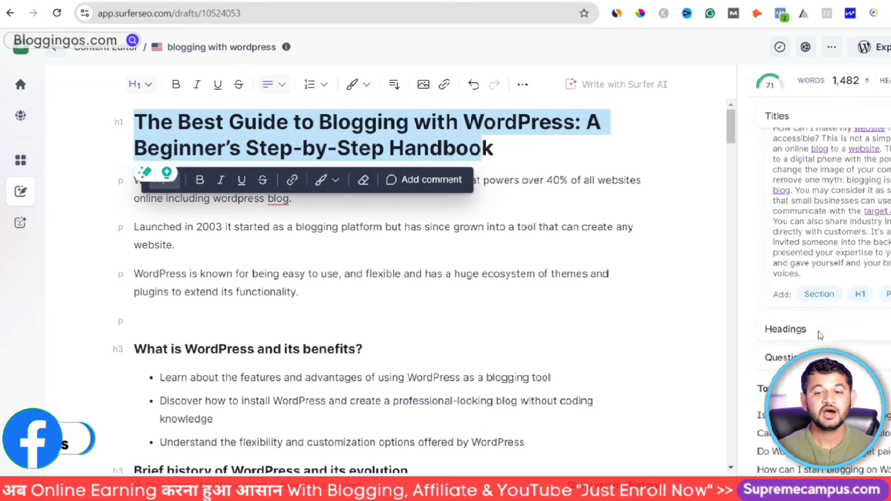
pyautogui.scroll(-5, 810, 330)
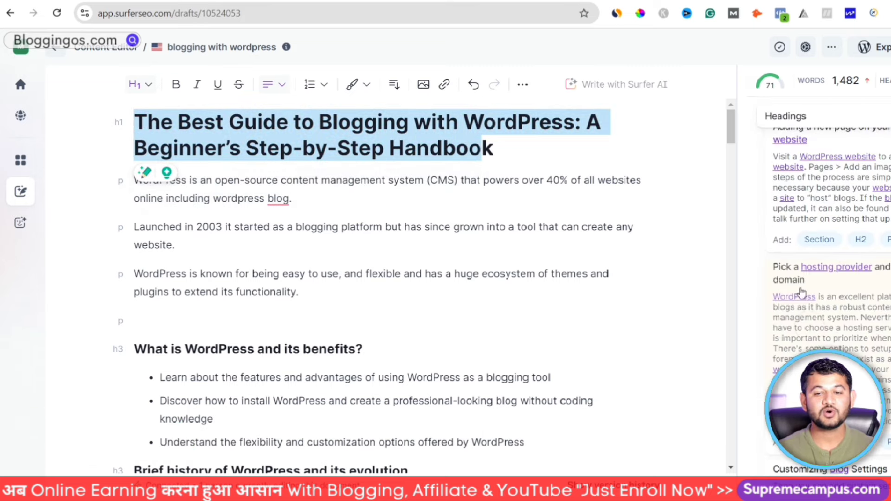
pyautogui.scroll(2, 795, 266)
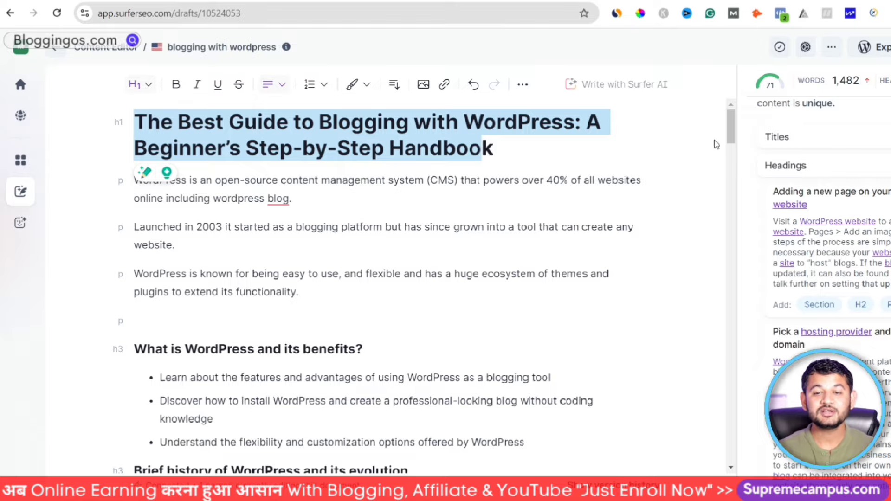
# Insert the suggested section "Adding a new page on your WordPress website" below the "Customizing your WordPress blog's theme and design" list
pyautogui.moveTo(729, 150); pyautogui.dragTo(728, 187)
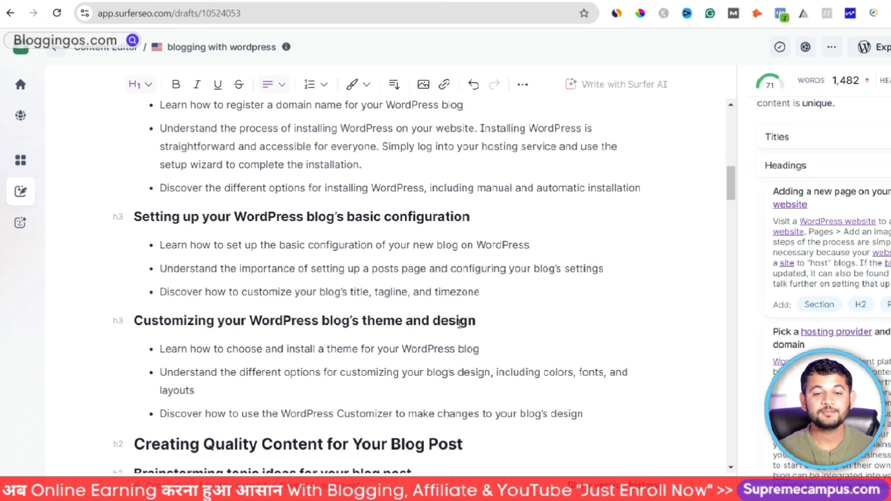
pyautogui.moveTo(480, 321); pyautogui.dragTo(224, 321)
pyautogui.click(593, 415)
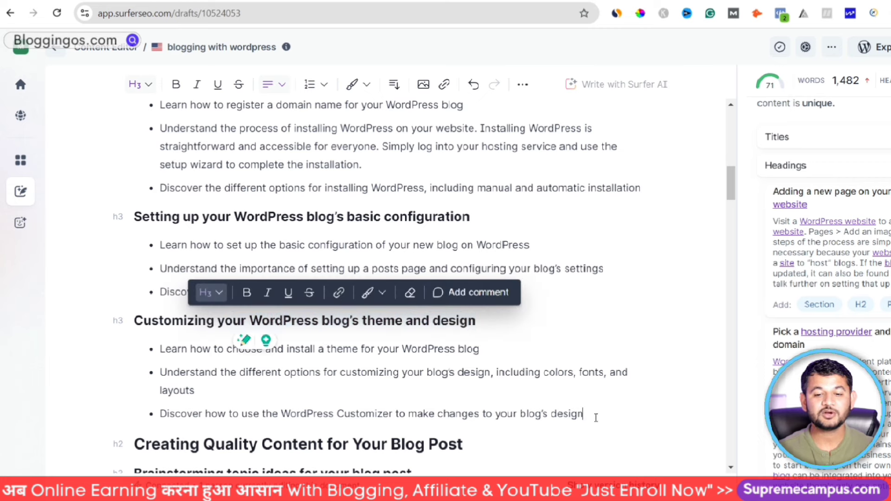
pyautogui.press('Return')
pyautogui.press('Return')
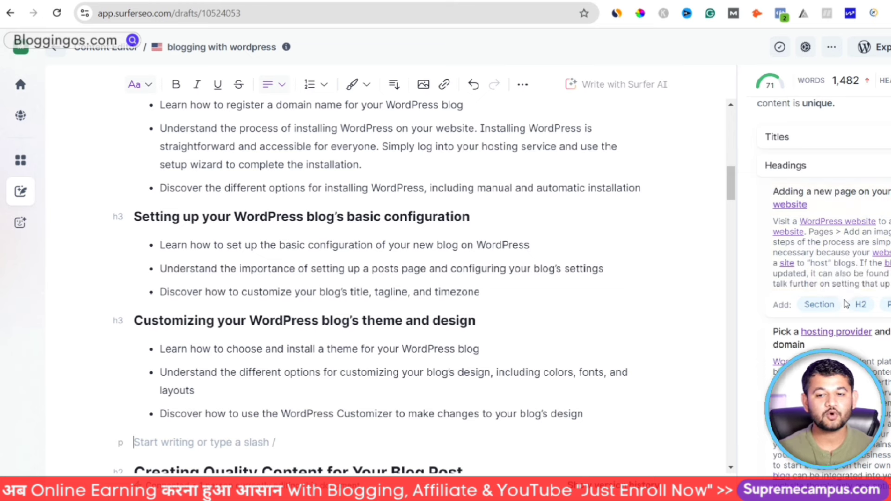
pyautogui.click(827, 309)
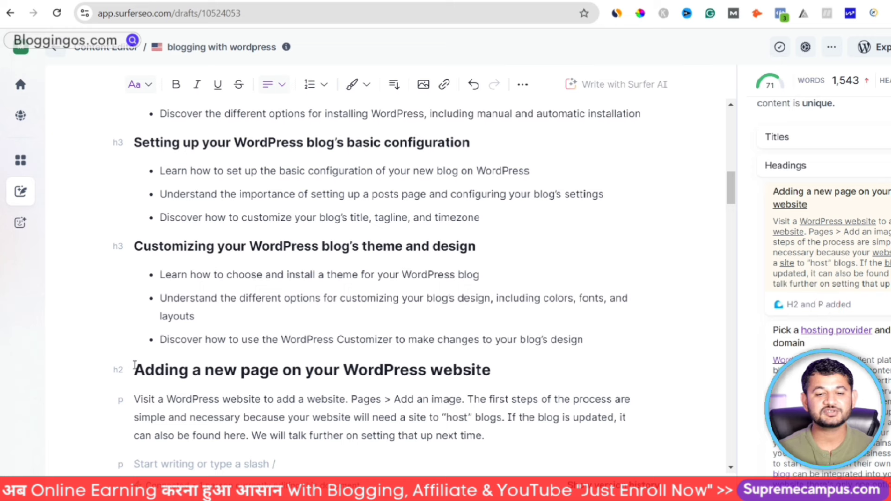
# Review the heading and paragraph of the added "Adding a new page" section and the remaining suggested headings
pyautogui.moveTo(512, 368); pyautogui.dragTo(113, 370)
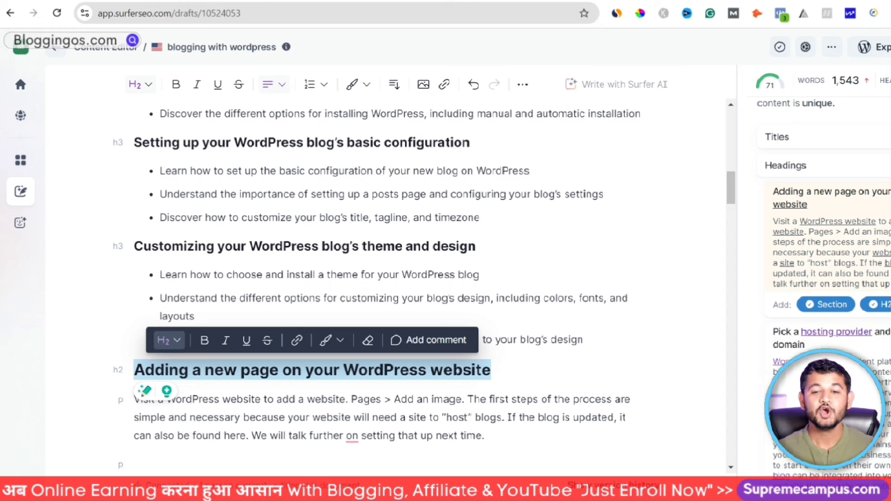
pyautogui.scroll(-3, 557, 255)
pyautogui.moveTo(485, 306); pyautogui.dragTo(129, 277)
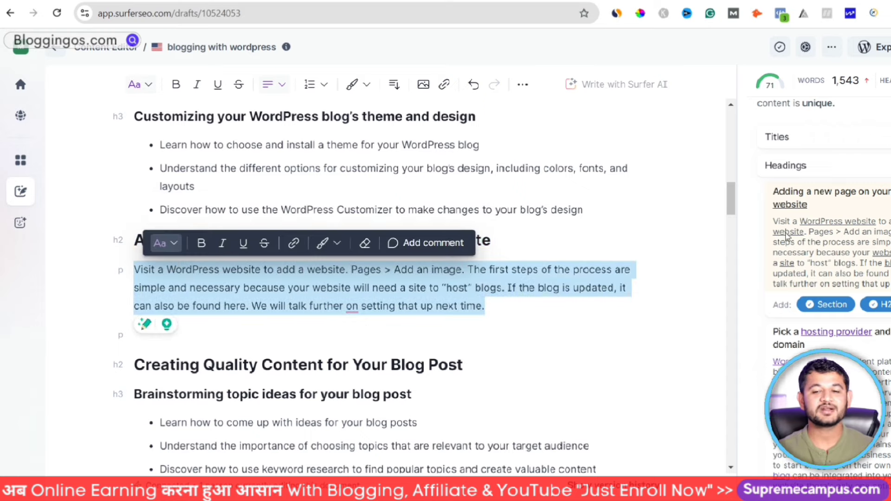
pyautogui.scroll(-5, 817, 341)
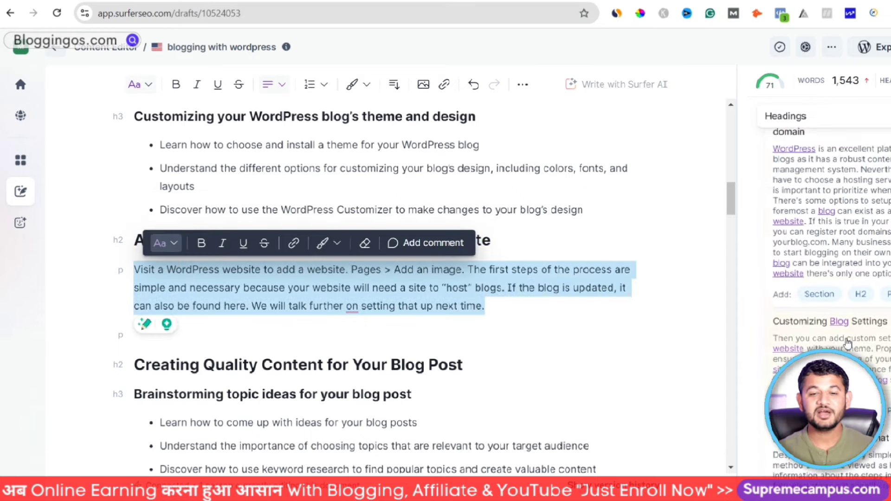
pyautogui.scroll(2, 847, 343)
pyautogui.scroll(3, 204, 234)
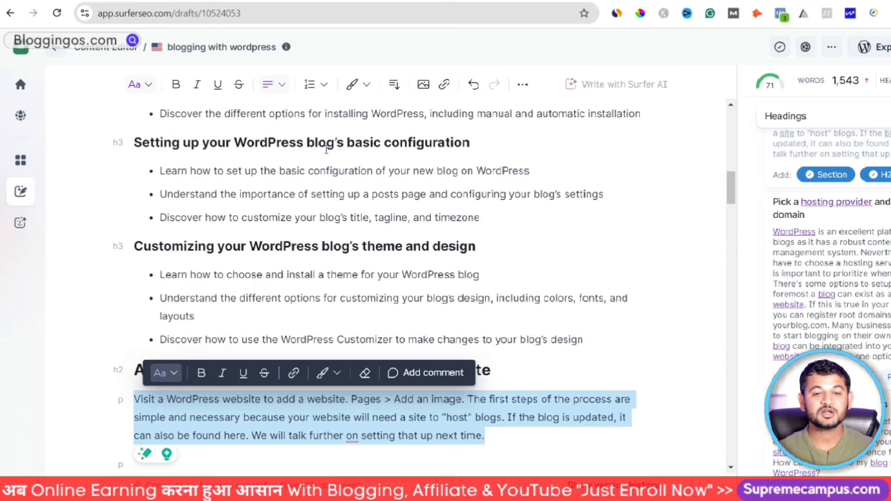
# Replace the "Registering a domain name and installing WordPress" heading and its first two bullets with the suggested "Pick a hosting provider and set up your domain" section
pyautogui.scroll(4, 384, 150)
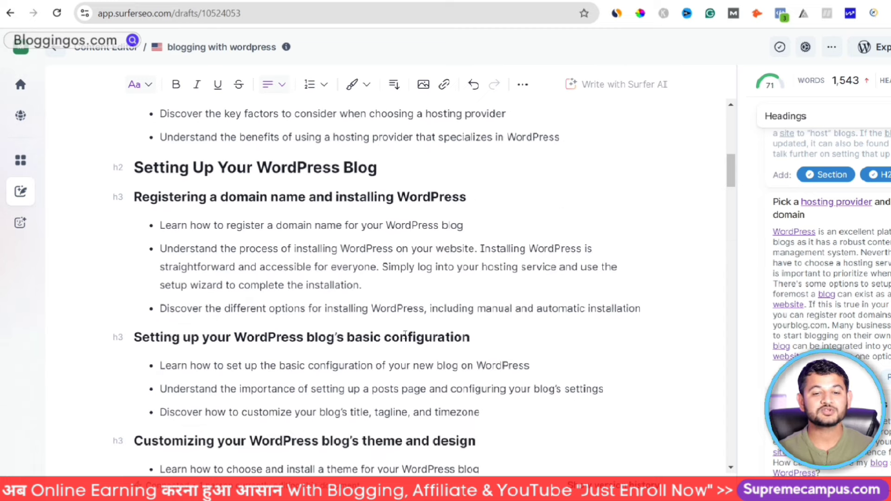
pyautogui.moveTo(640, 308); pyautogui.dragTo(133, 197)
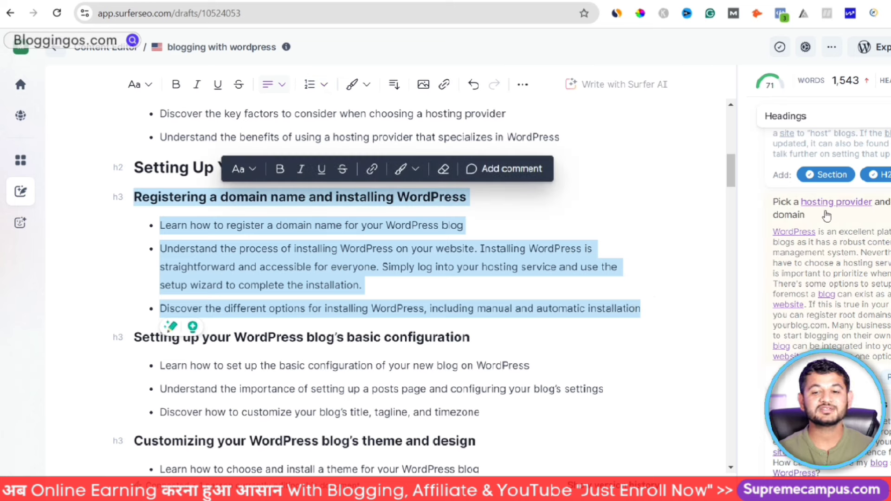
pyautogui.click(531, 215)
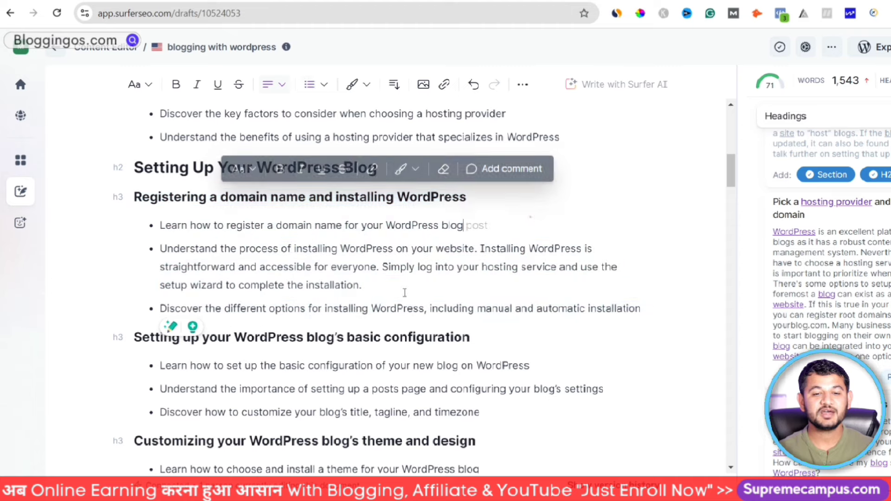
pyautogui.moveTo(649, 310); pyautogui.dragTo(134, 197)
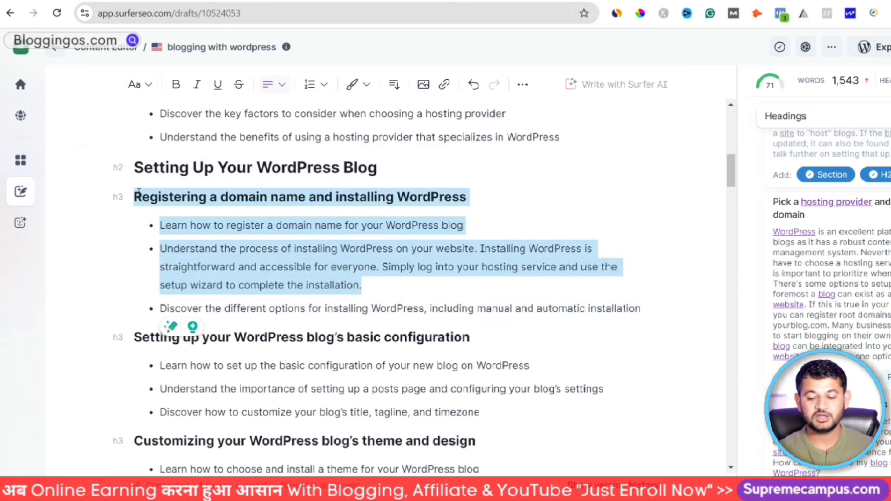
pyautogui.press('Delete')
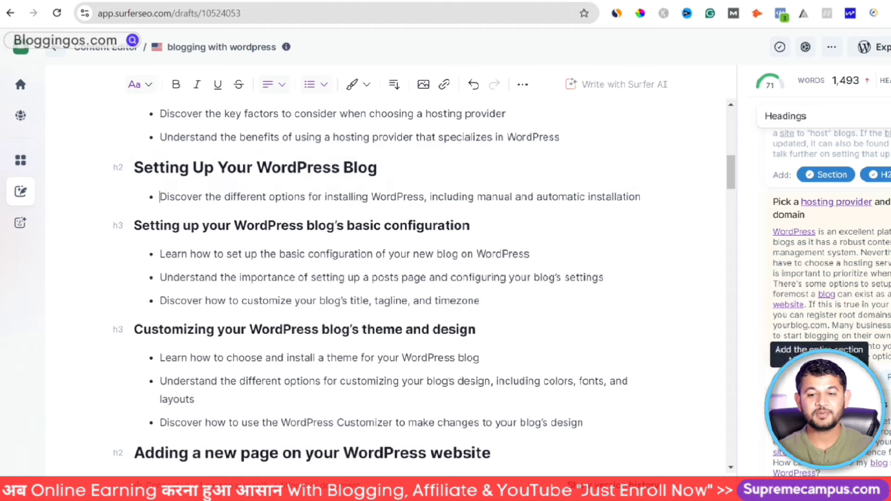
pyautogui.click(826, 377)
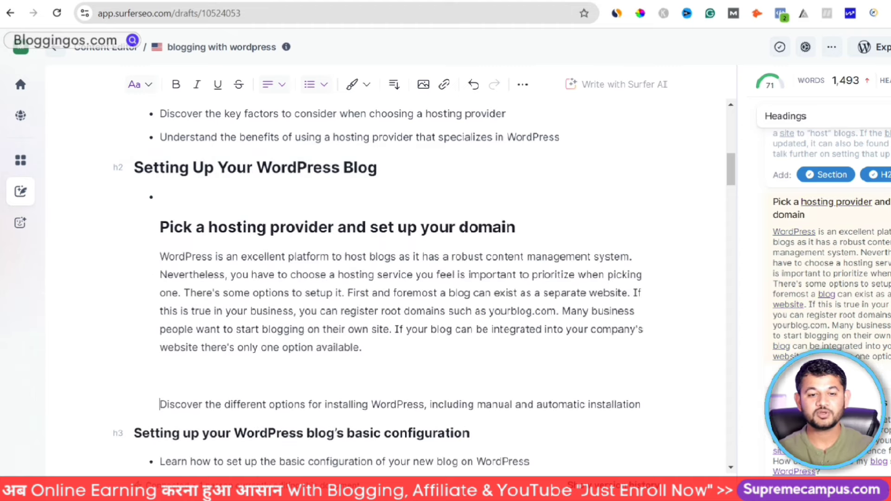
# Prefix the "Pick a hosting provider and set up your domain" heading with "Step 1 :"
pyautogui.click(166, 193)
pyautogui.click(155, 201)
pyautogui.moveTo(155, 200); pyautogui.dragTo(179, 201)
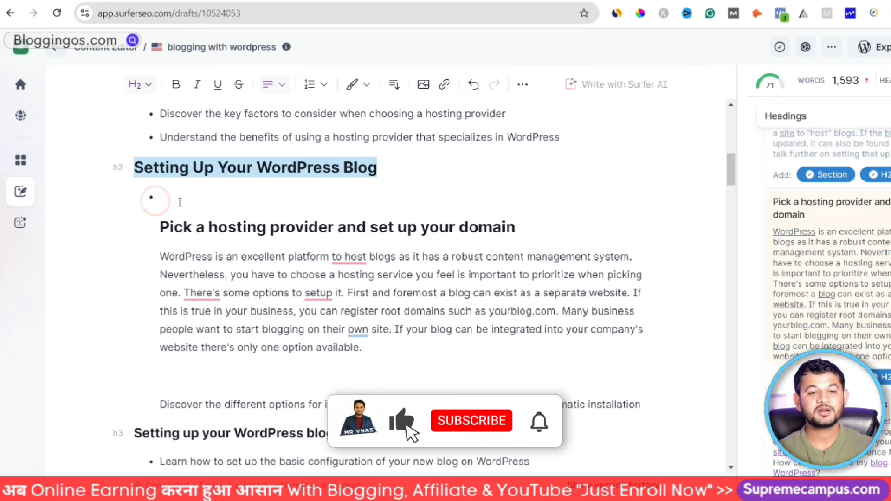
pyautogui.click(160, 194)
pyautogui.click(161, 228)
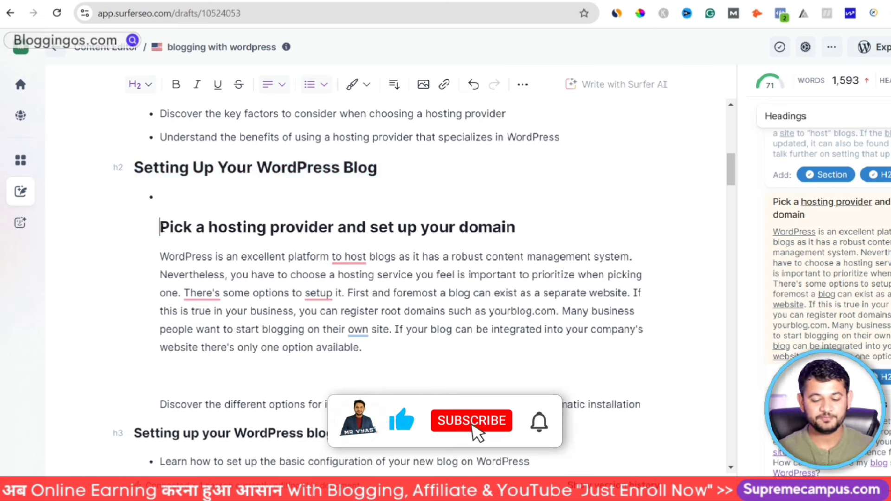
pyautogui.write('sTEP 1 :')
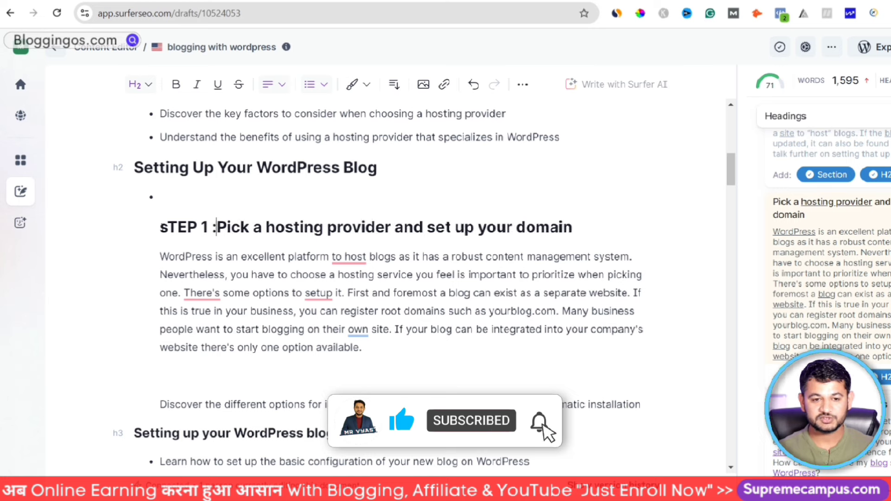
pyautogui.click(167, 227)
pyautogui.doubleClick(167, 227)
pyautogui.write('Step')
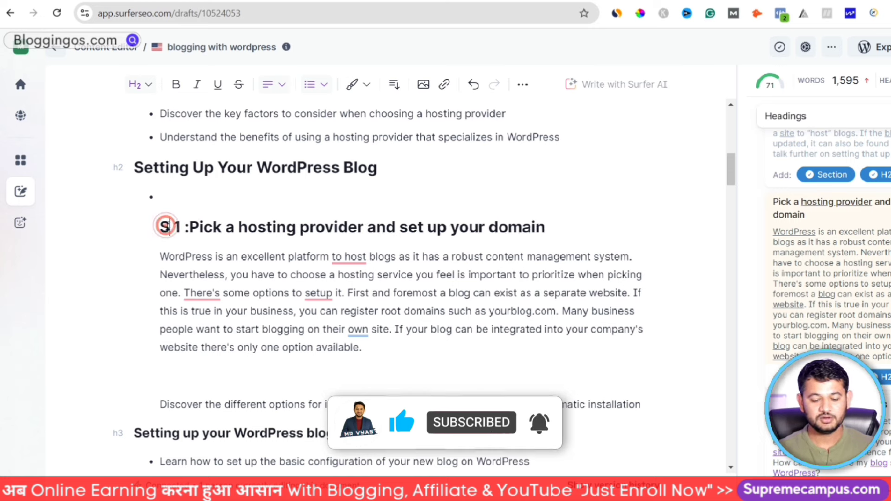
pyautogui.click(202, 224)
pyautogui.press('BackSpace')
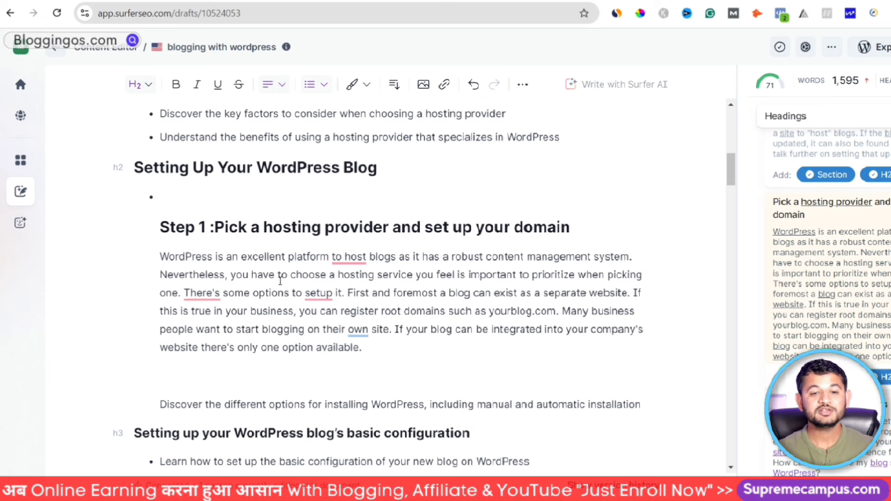
# Split the Step 1 paragraph into separate bullets starting at "There's some options" and "Many business people"
pyautogui.moveTo(184, 295)
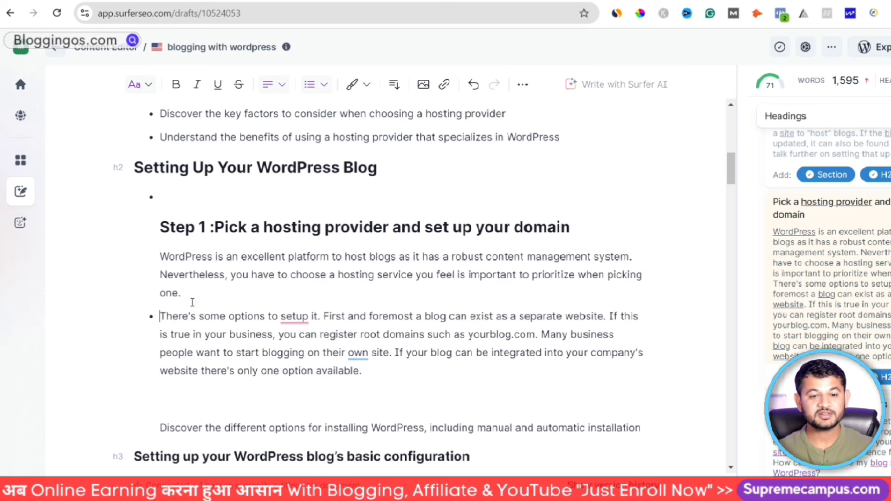
pyautogui.click(542, 332)
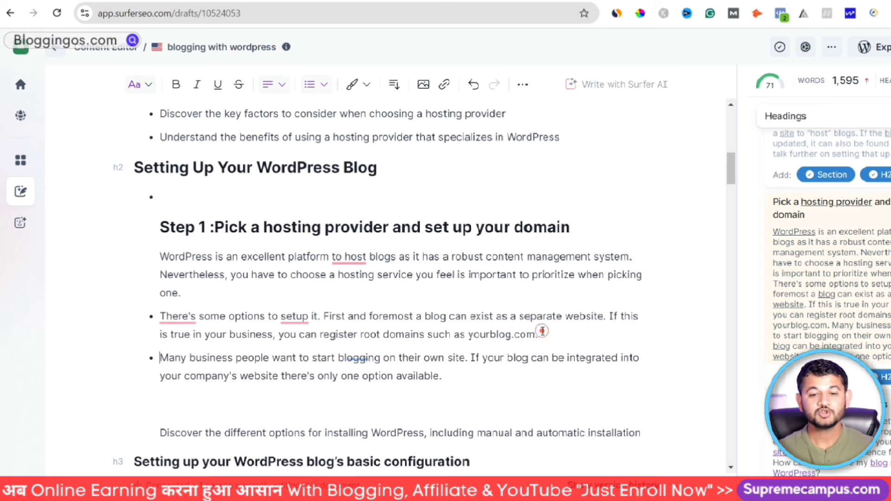
pyautogui.press('Return')
# Add an image block at a new bullet below the "Many business people" bullet and browse the Downloads folder for an image to upload
pyautogui.click(464, 374)
pyautogui.press('Return')
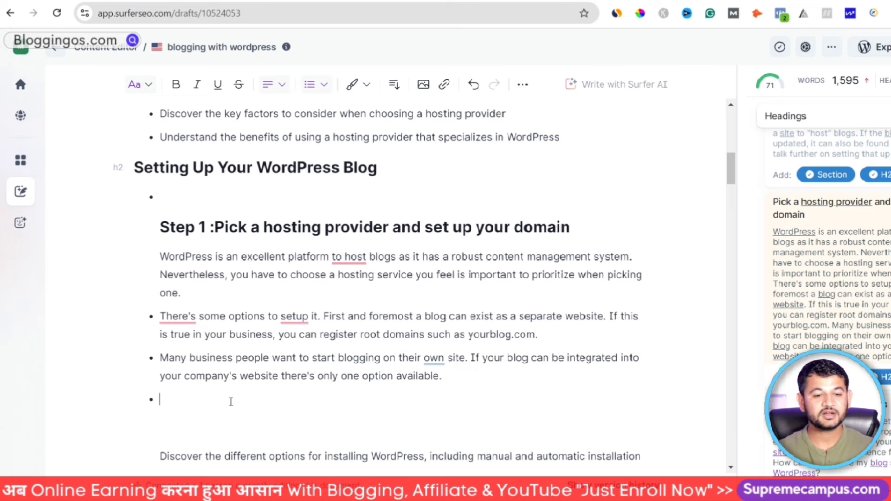
pyautogui.click(419, 86)
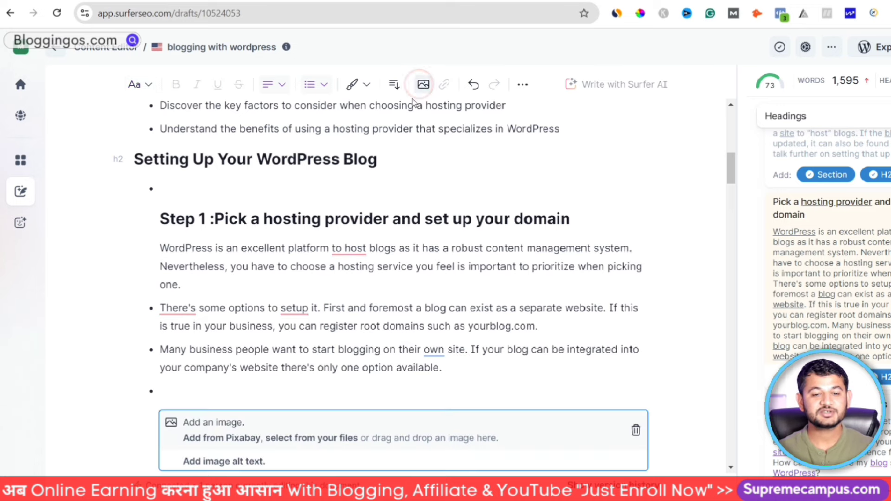
pyautogui.click(235, 439)
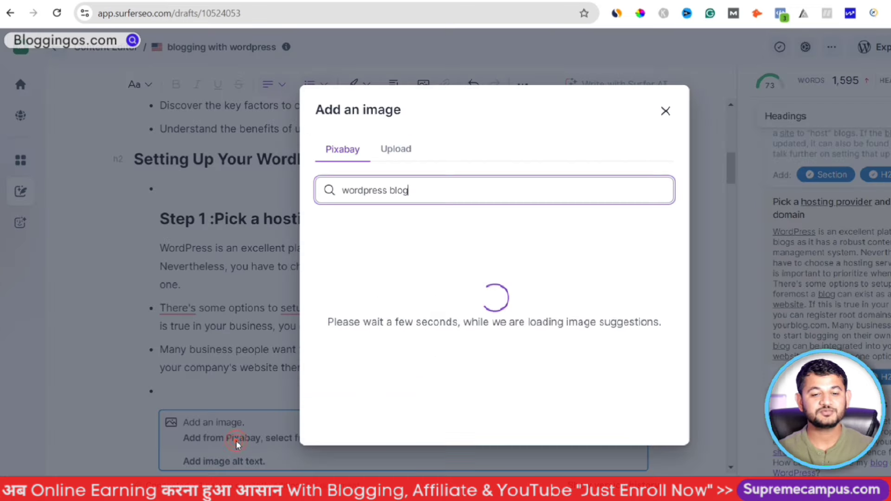
pyautogui.click(396, 149)
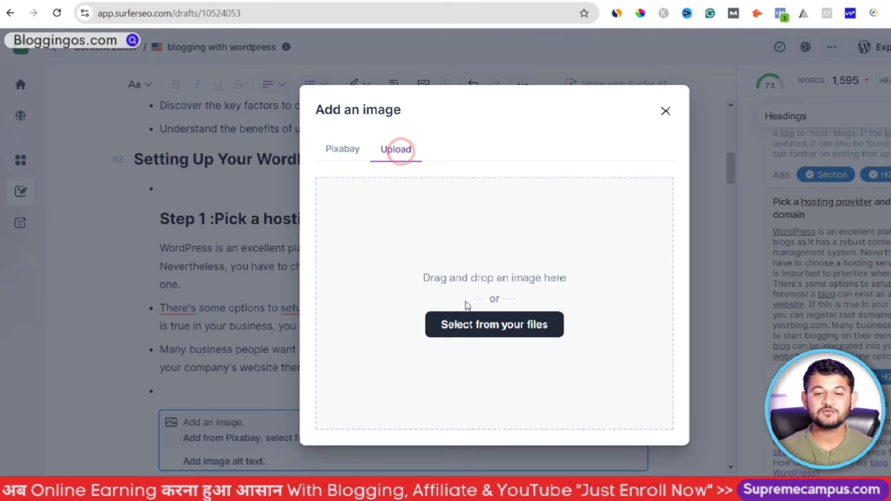
pyautogui.click(463, 322)
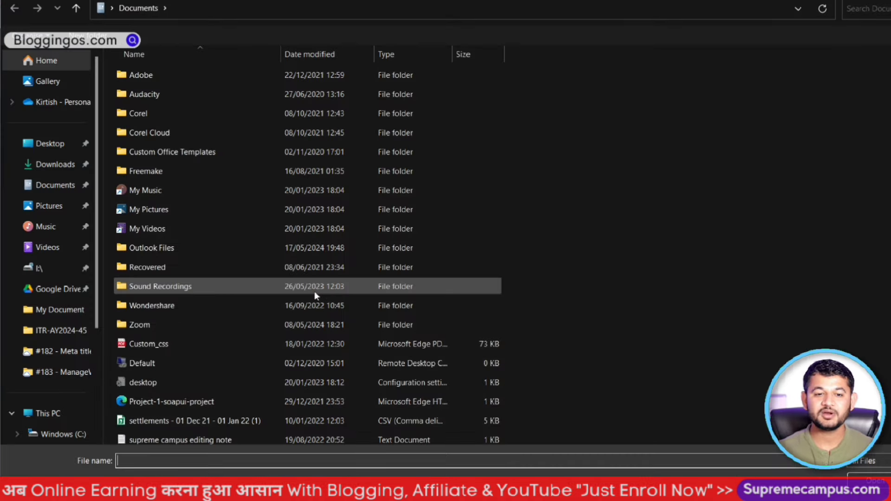
pyautogui.click(51, 165)
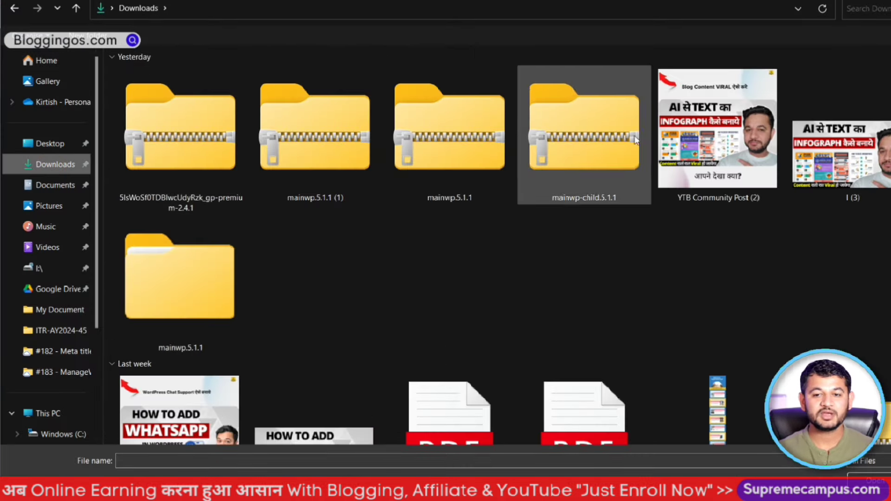